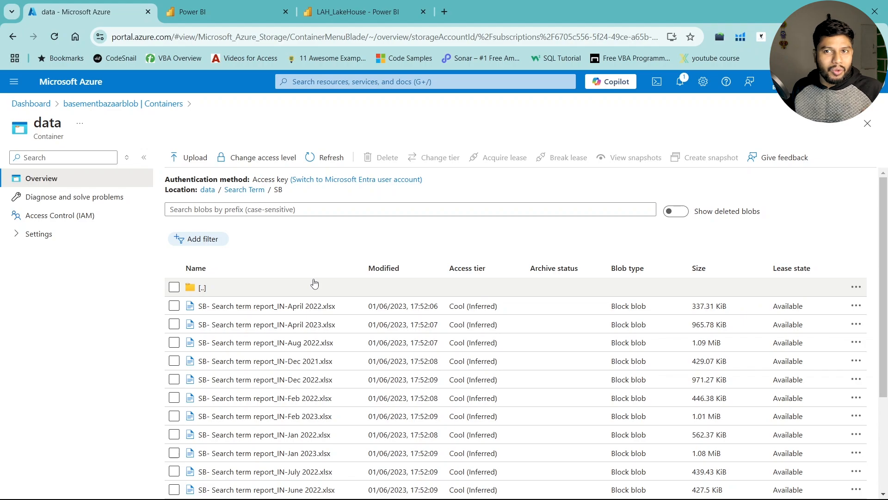
# Switch to the Power BI workspace and create a new copy job named "copy from blob"
pyautogui.click(245, 13)
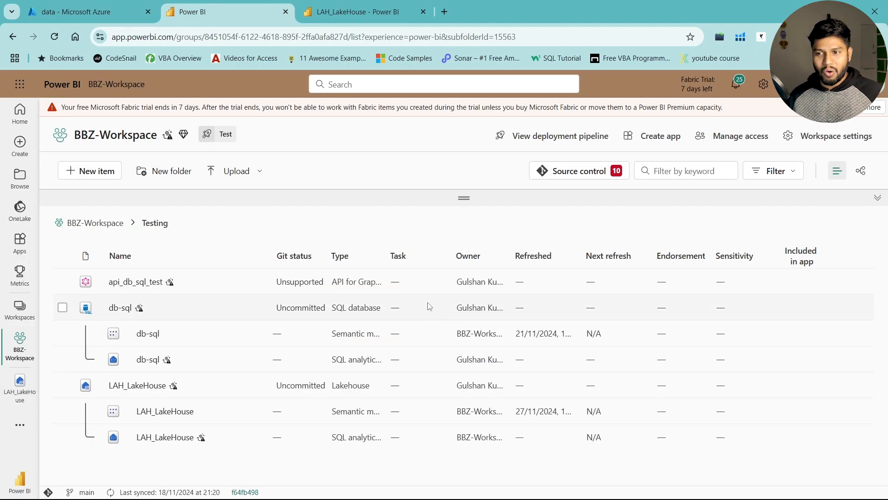
pyautogui.click(80, 171)
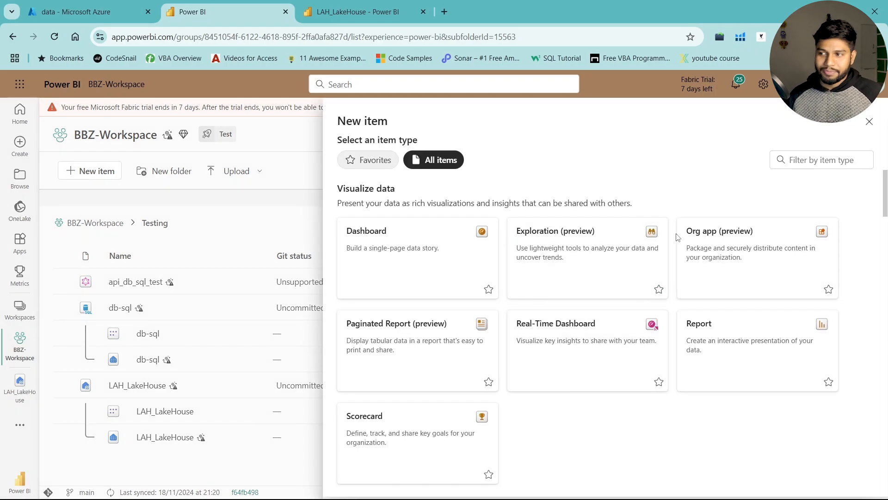
pyautogui.click(819, 162)
pyautogui.write('copy')
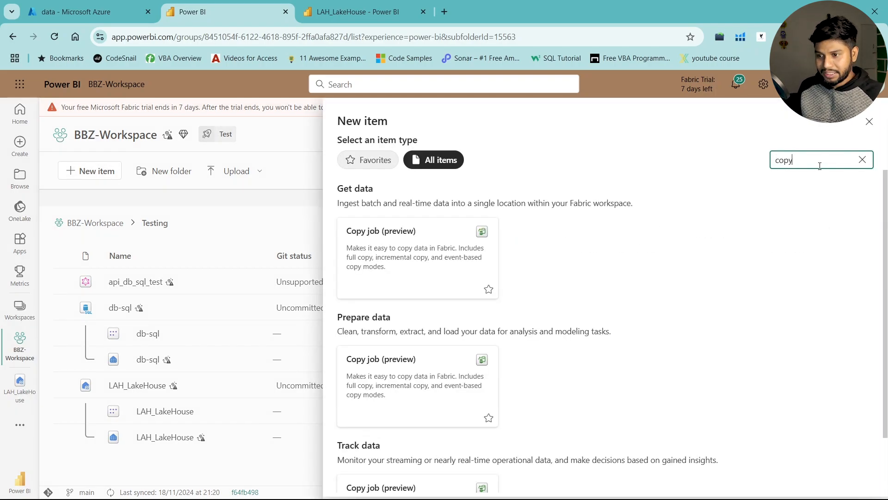
pyautogui.click(407, 246)
pyautogui.moveTo(412, 273); pyautogui.dragTo(331, 268)
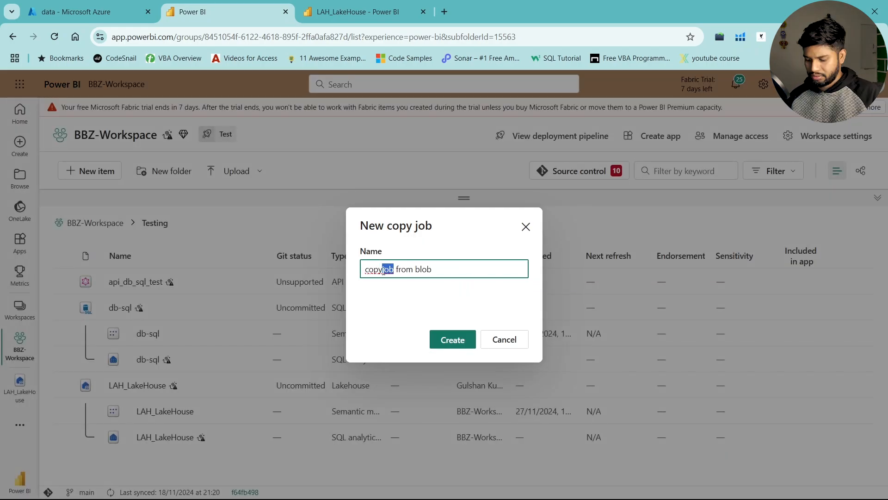
pyautogui.press('BackSpace')
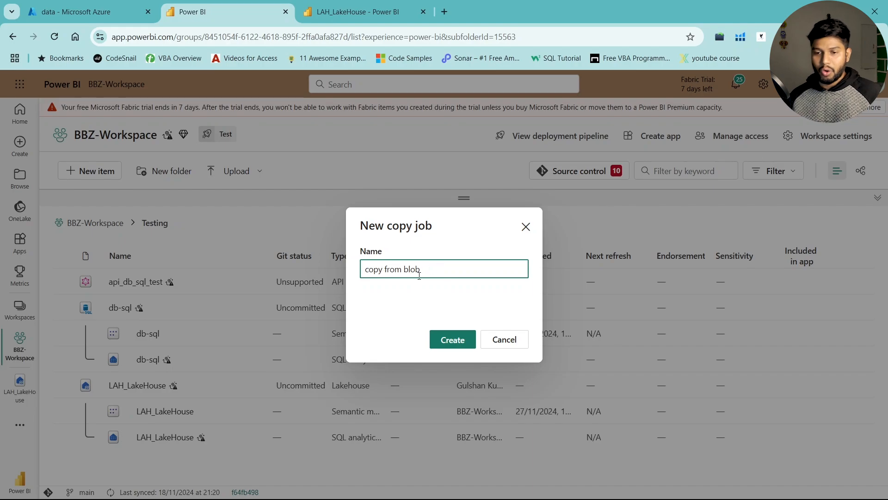
pyautogui.click(459, 333)
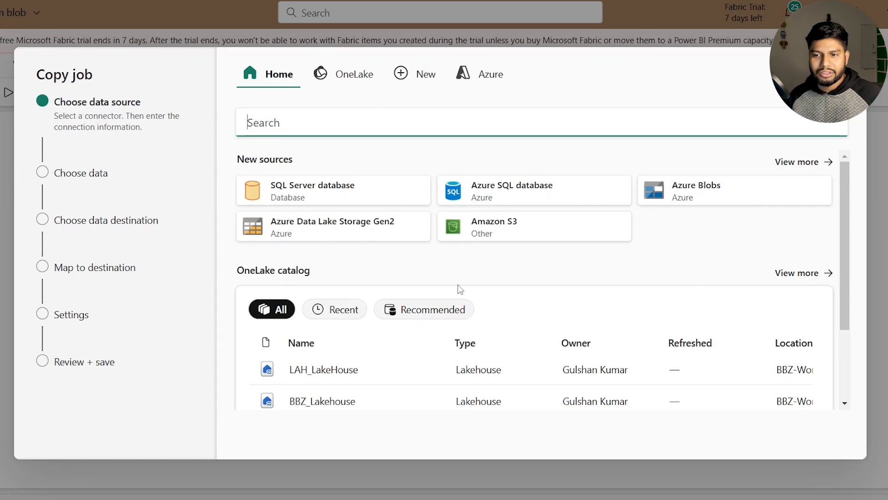
# Choose Azure Blobs as the new data source for the copy job
pyautogui.click(796, 161)
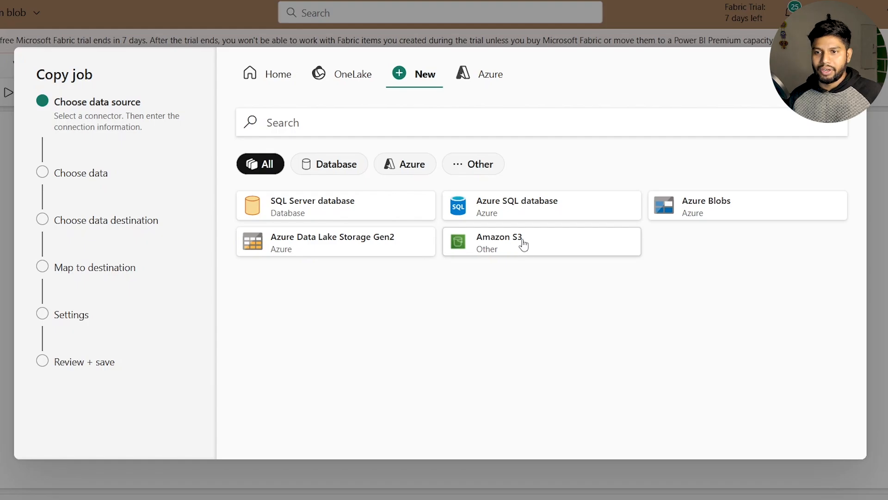
pyautogui.click(717, 212)
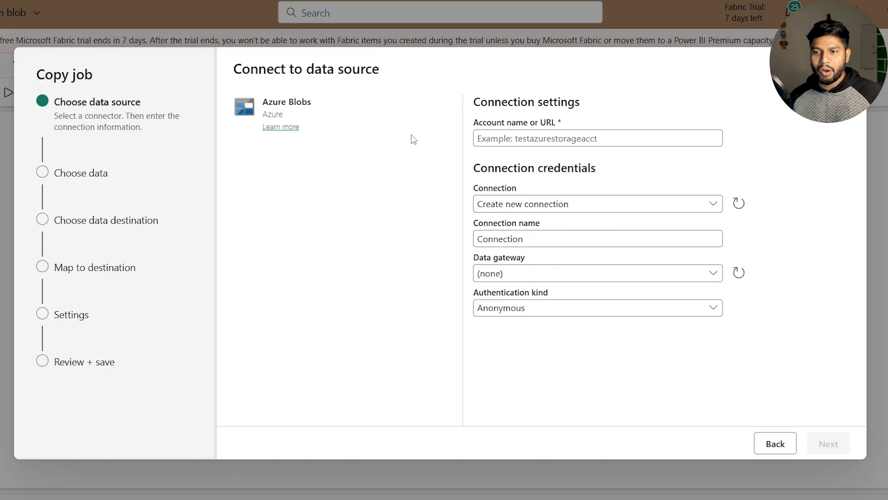
pyautogui.click(578, 138)
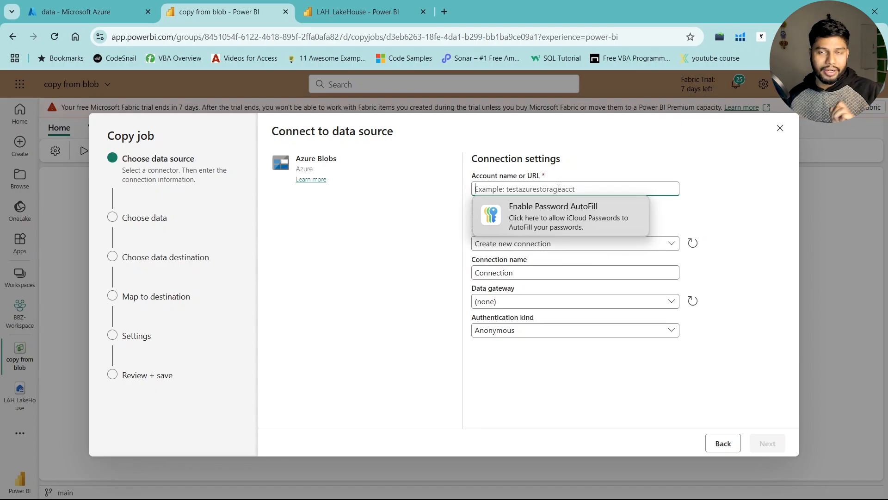
# Switch to the Azure portal, open the storage account's container list and copy the account name basementbazaarblob
pyautogui.click(90, 11)
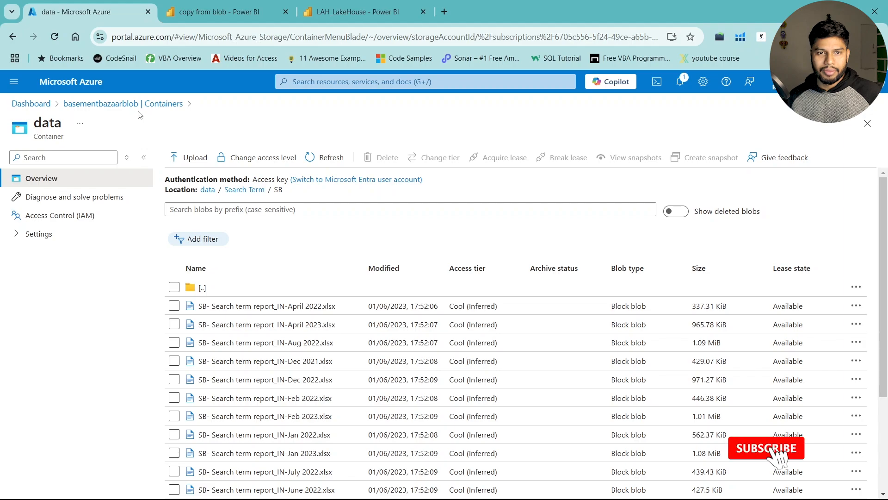
pyautogui.moveTo(138, 107); pyautogui.dragTo(114, 107)
pyautogui.click(113, 107)
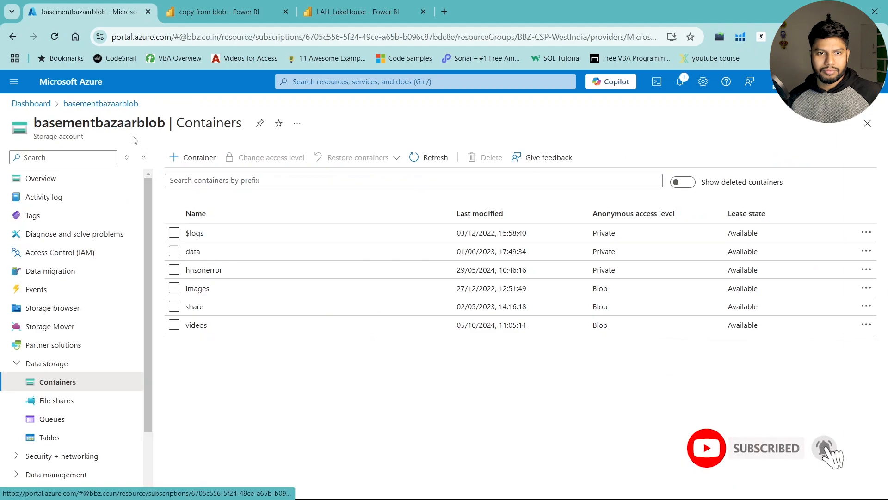
pyautogui.doubleClick(75, 125)
pyautogui.hotkey('ctrl', 'c')
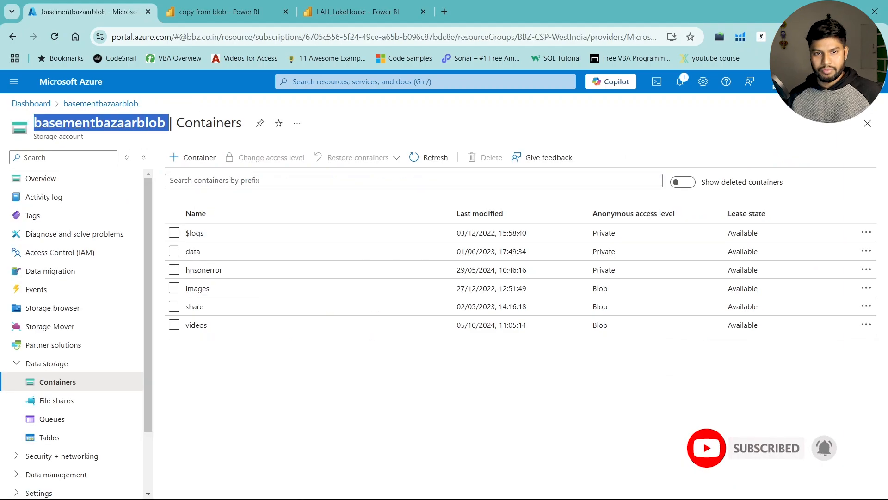
# Return to the Power BI copy job, enter basementbazaarblob as the account name and continue to data selection
pyautogui.click(329, 17)
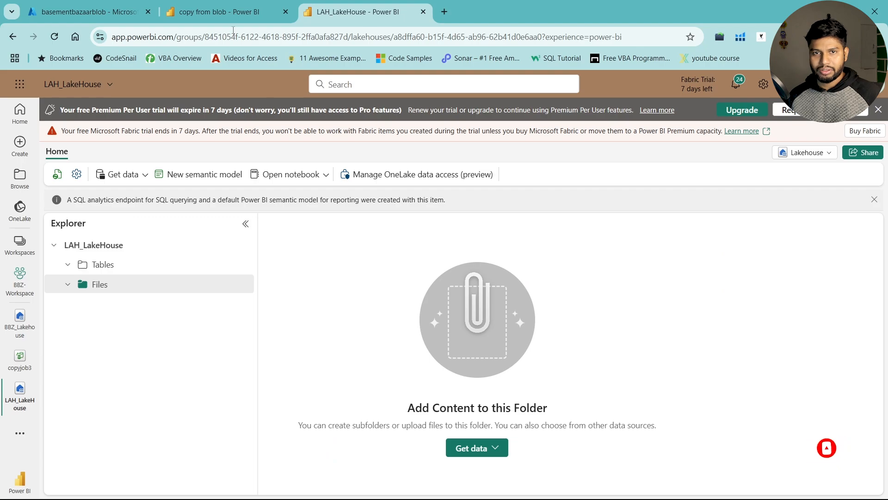
pyautogui.click(226, 12)
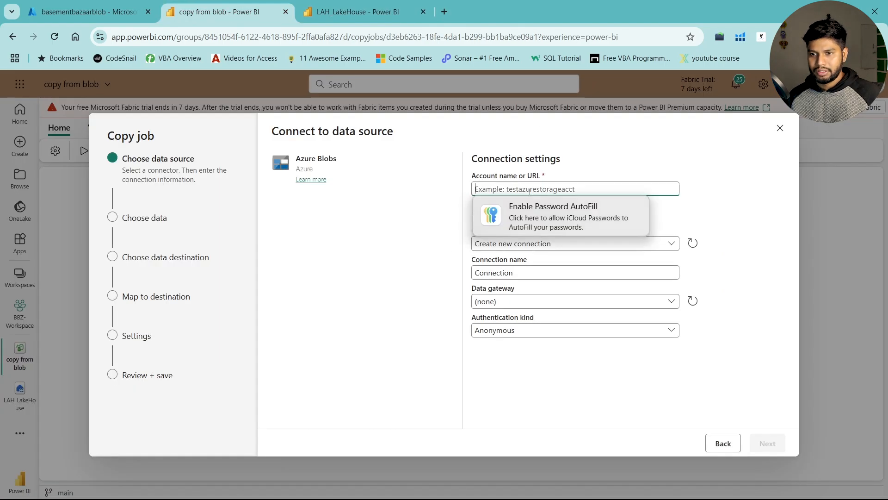
pyautogui.hotkey('ctrl', 'v')
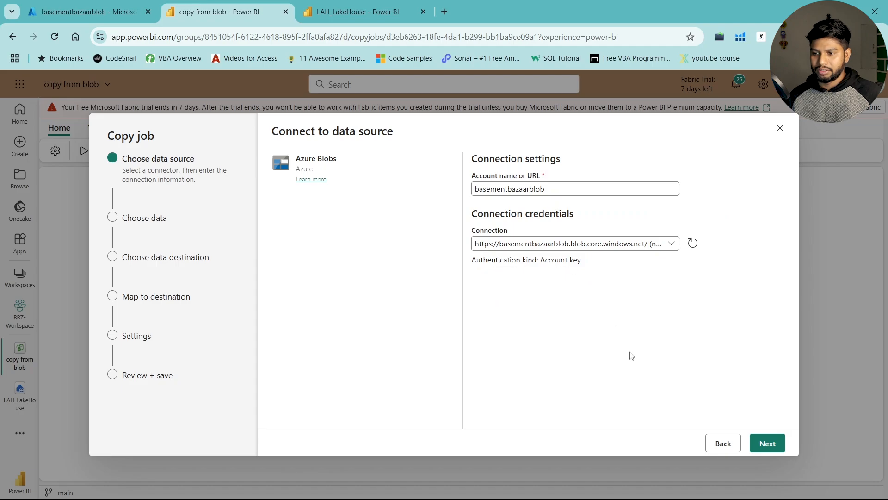
pyautogui.click(767, 443)
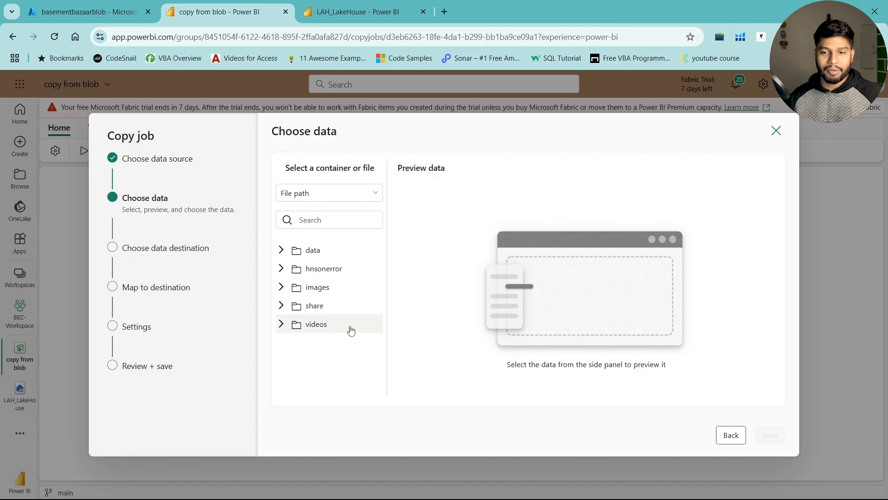
# Select the data container as the source and review the available file formats
pyautogui.click(307, 252)
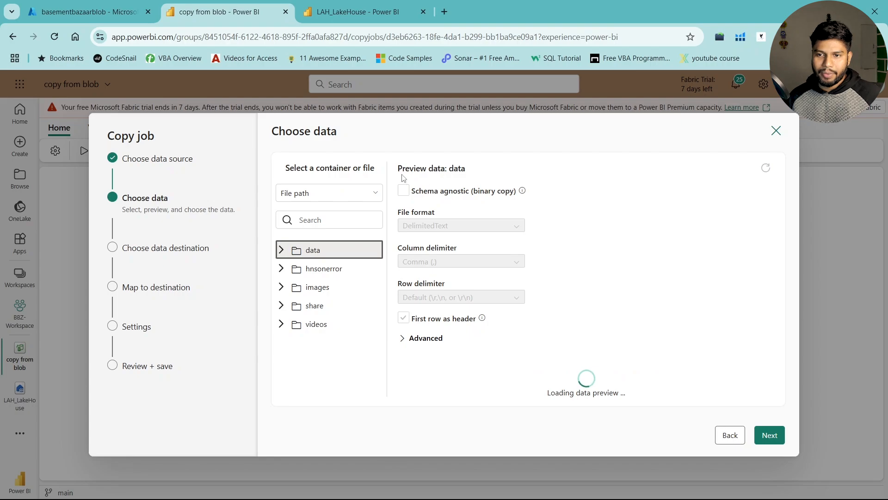
pyautogui.doubleClick(453, 169)
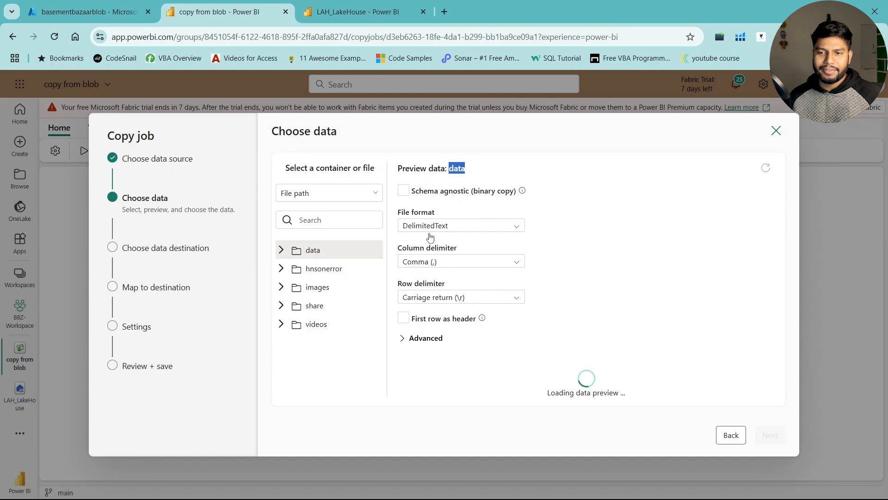
pyautogui.click(463, 229)
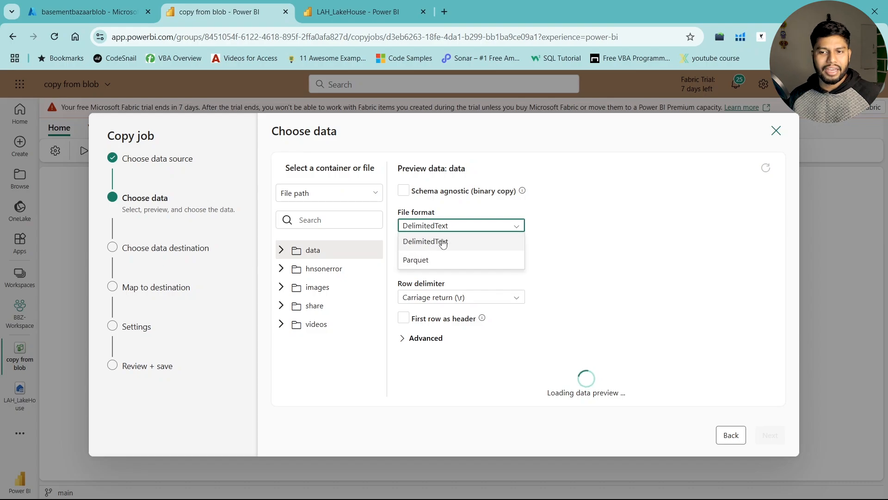
pyautogui.click(578, 237)
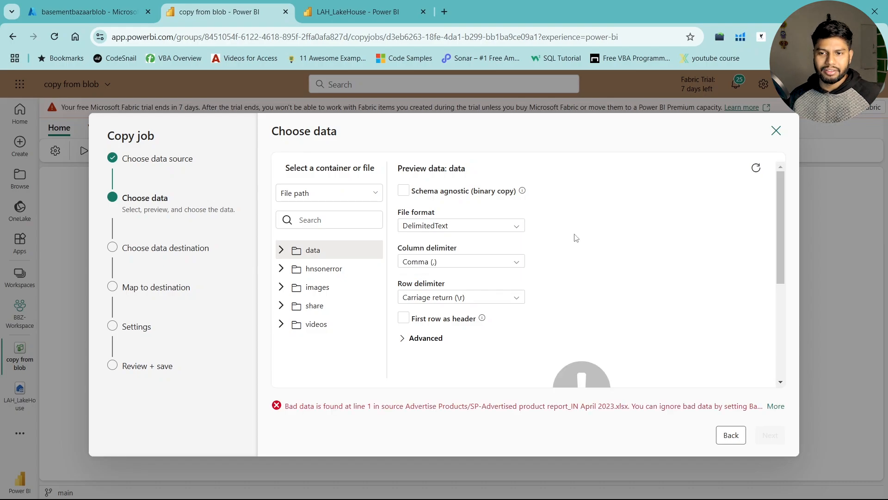
pyautogui.click(470, 230)
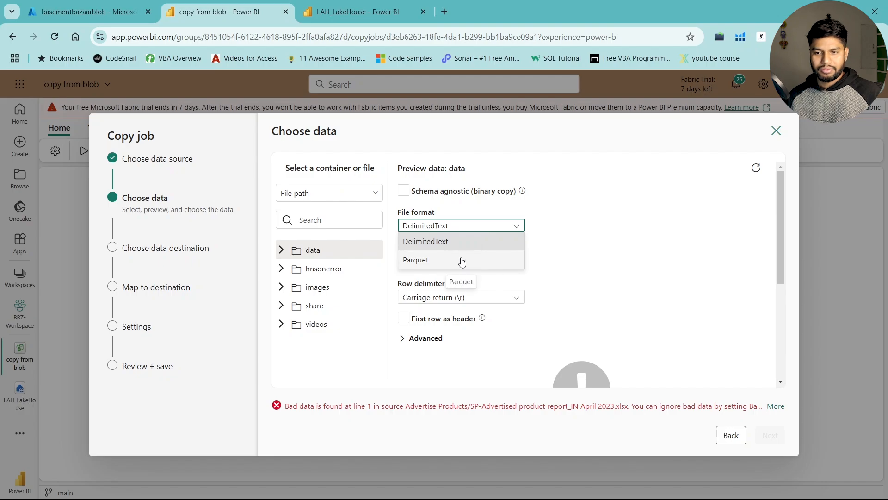
pyautogui.click(548, 238)
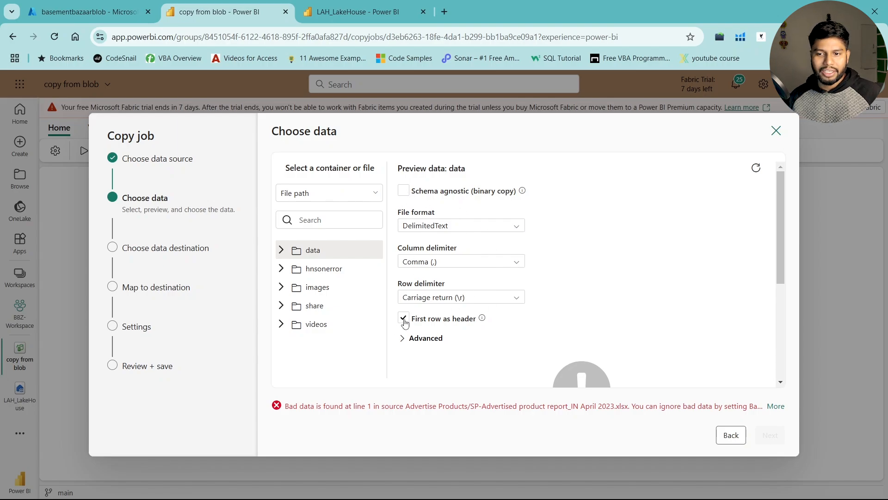
# Enable schema agnostic (binary copy) for the data container
pyautogui.click(404, 194)
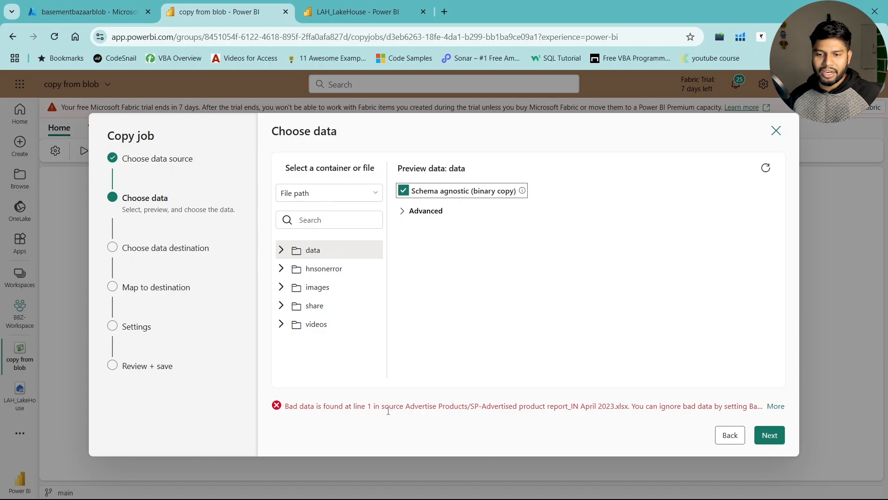
pyautogui.moveTo(629, 409); pyautogui.dragTo(612, 409)
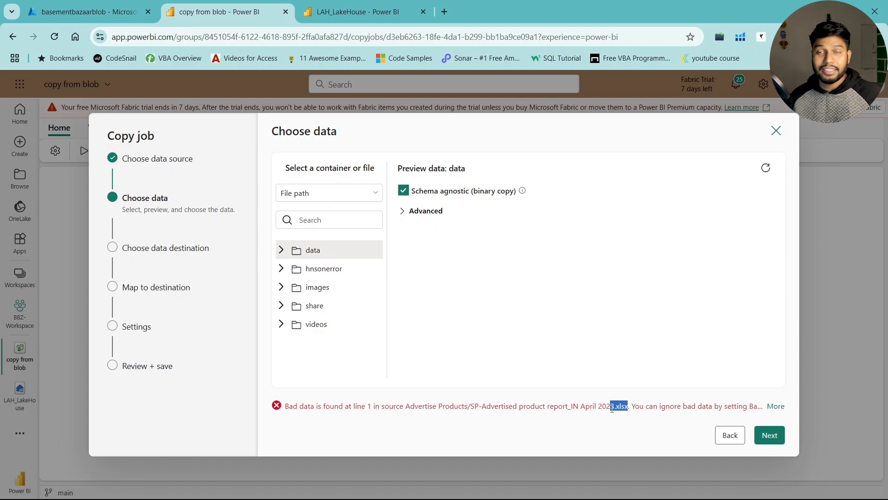
pyautogui.click(550, 228)
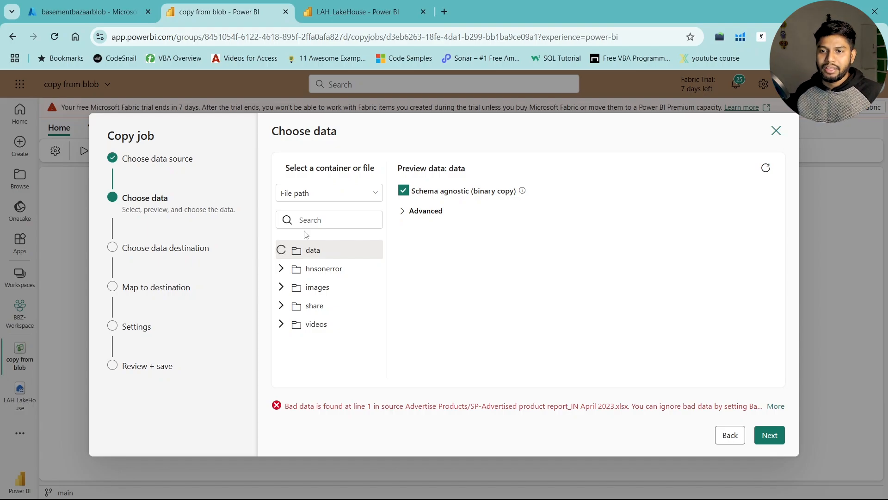
# Expand the data container and select only its Advertise Products folder
pyautogui.moveTo(400, 169); pyautogui.dragTo(447, 169)
pyautogui.click(447, 169)
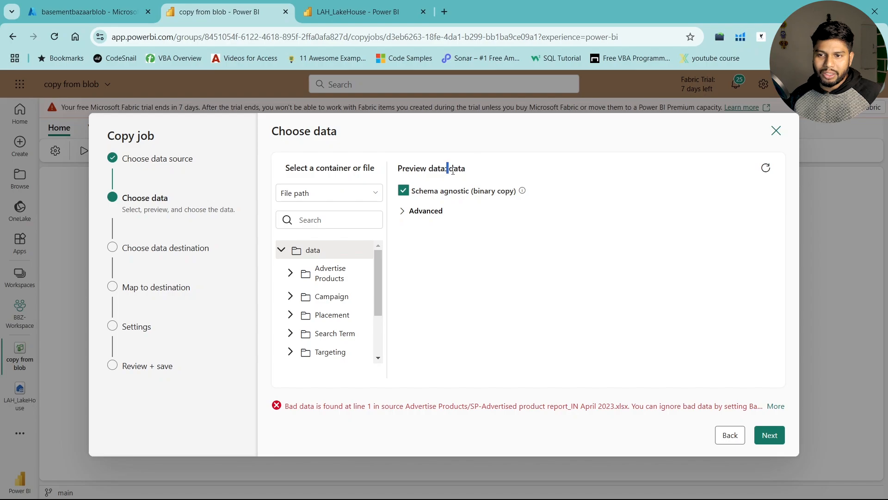
pyautogui.doubleClick(457, 169)
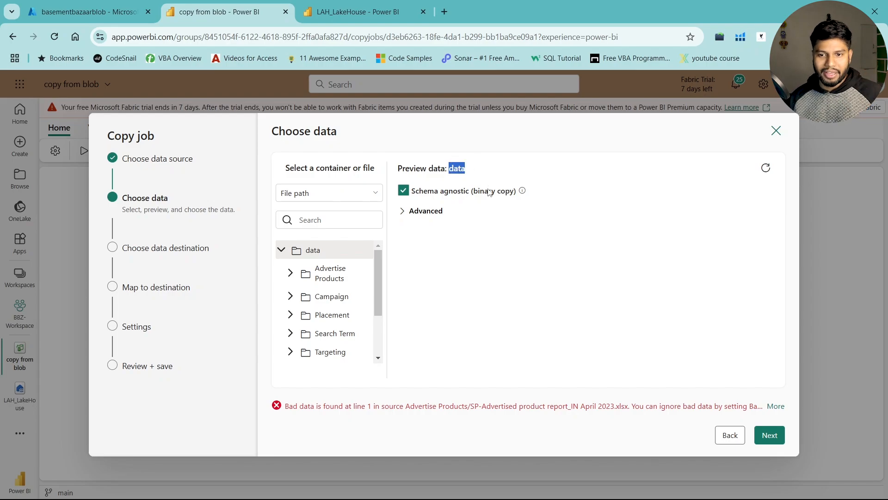
pyautogui.click(338, 278)
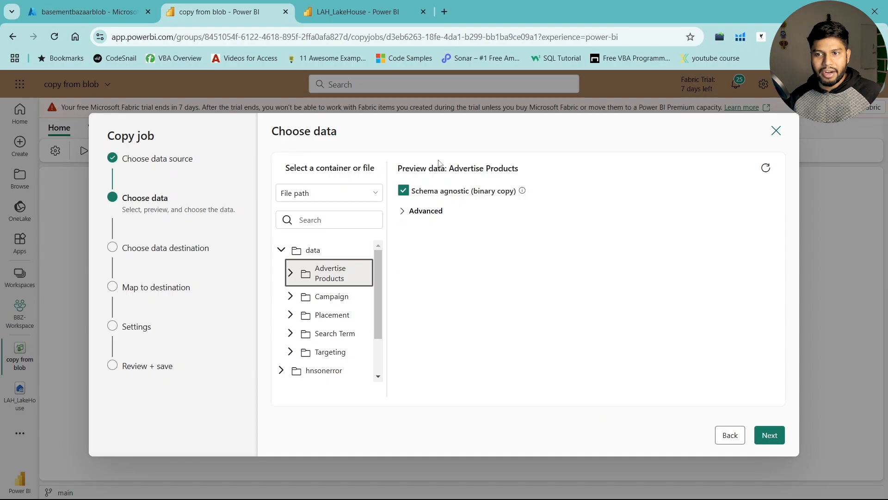
pyautogui.moveTo(448, 167); pyautogui.dragTo(529, 178)
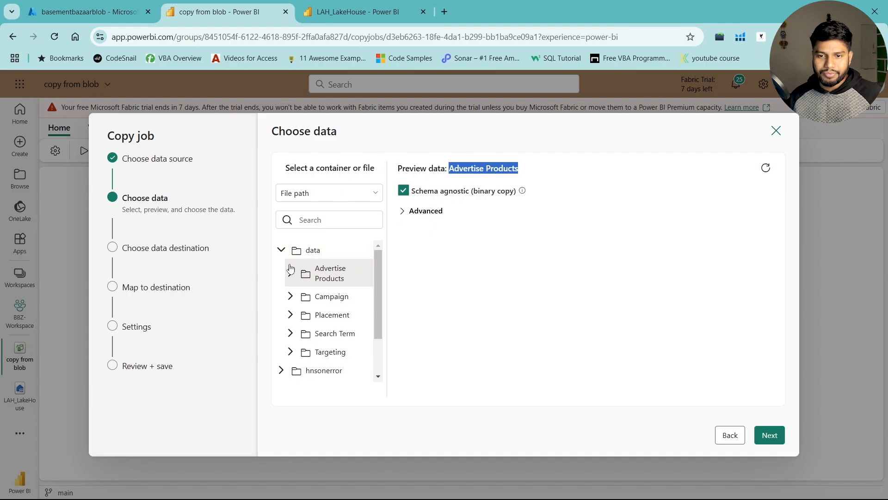
# Select the whole data container as the source and proceed to choosing the data destination
pyautogui.click(324, 251)
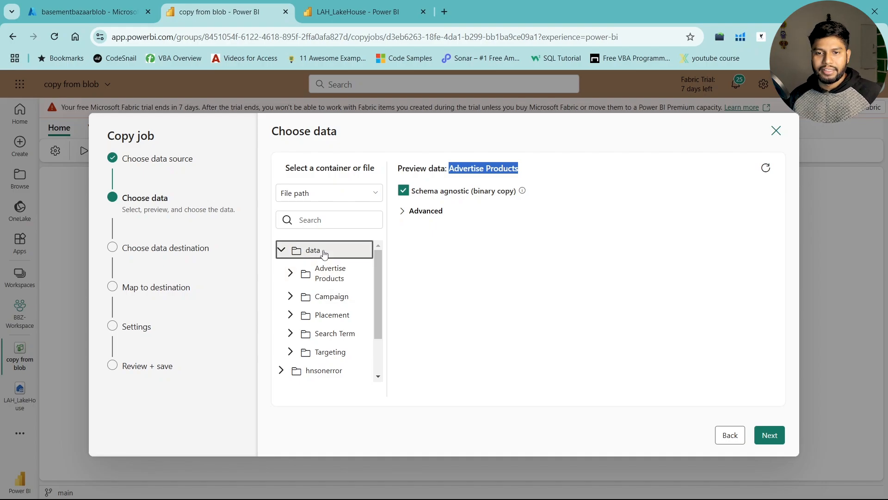
pyautogui.click(769, 435)
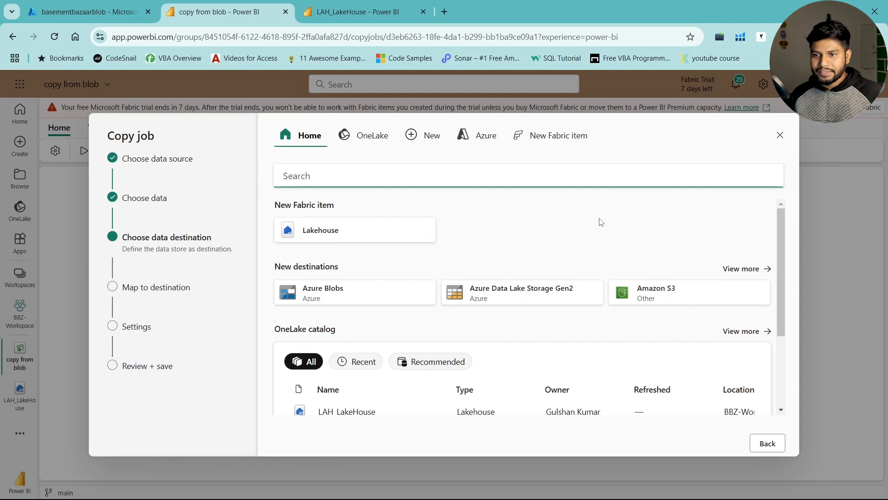
# Browse the available destinations and choose LAH_LakeHouse from the OneLake catalog as the data destination
pyautogui.click(742, 274)
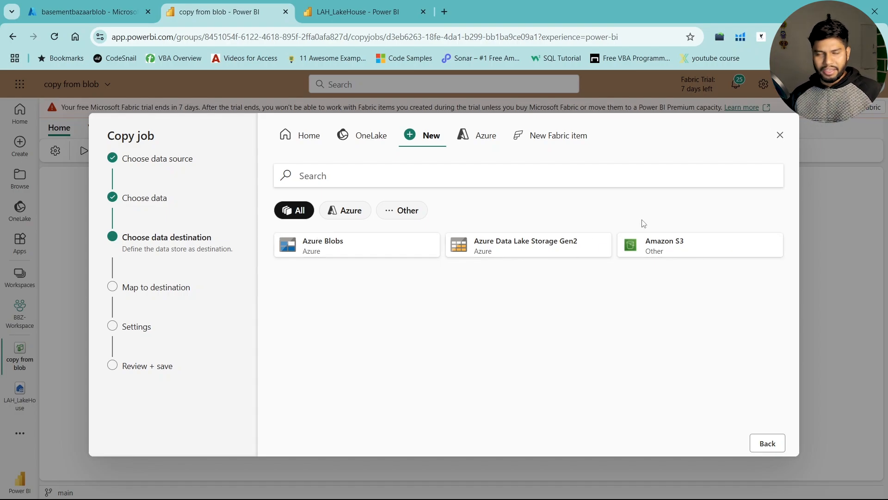
pyautogui.click(279, 140)
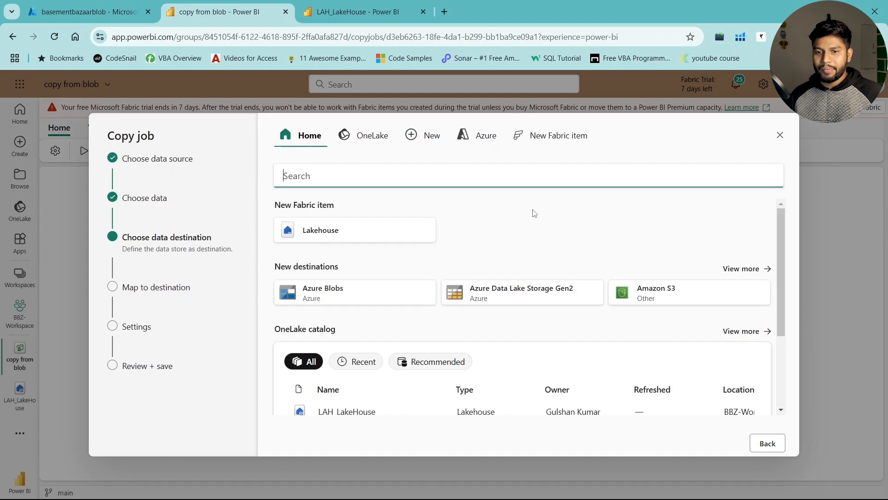
pyautogui.scroll(-3, 534, 213)
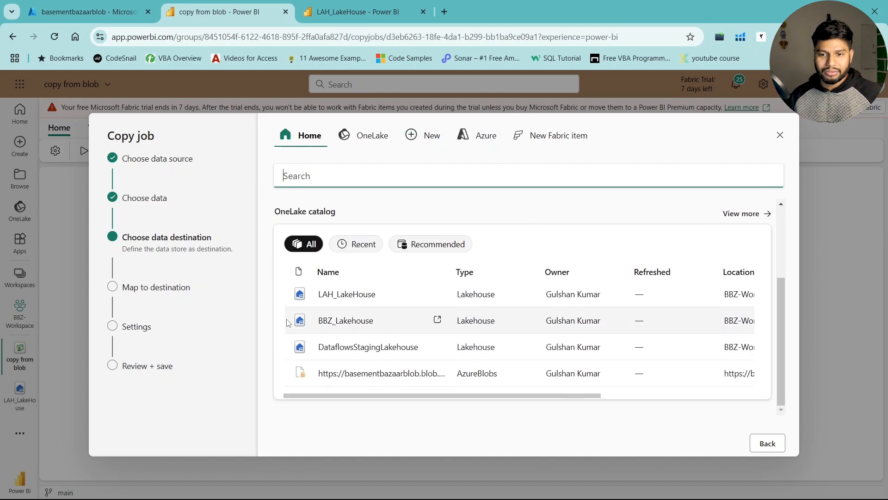
pyautogui.scroll(3, 315, 307)
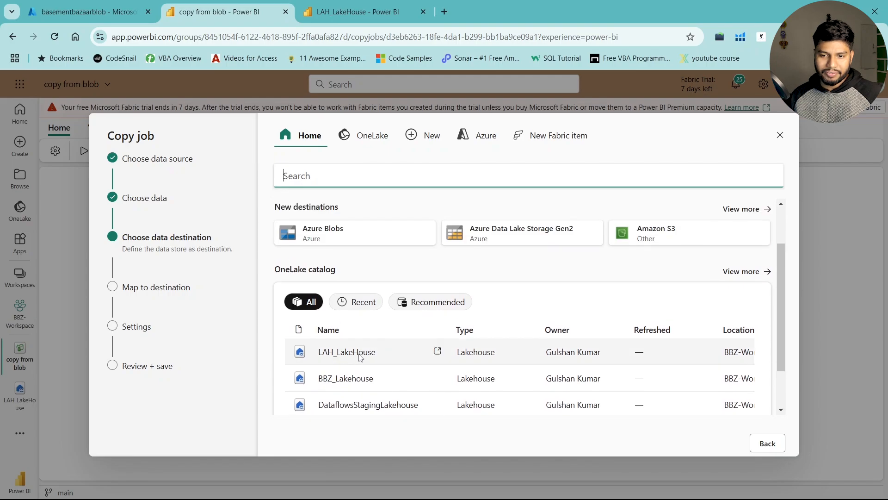
pyautogui.click(349, 357)
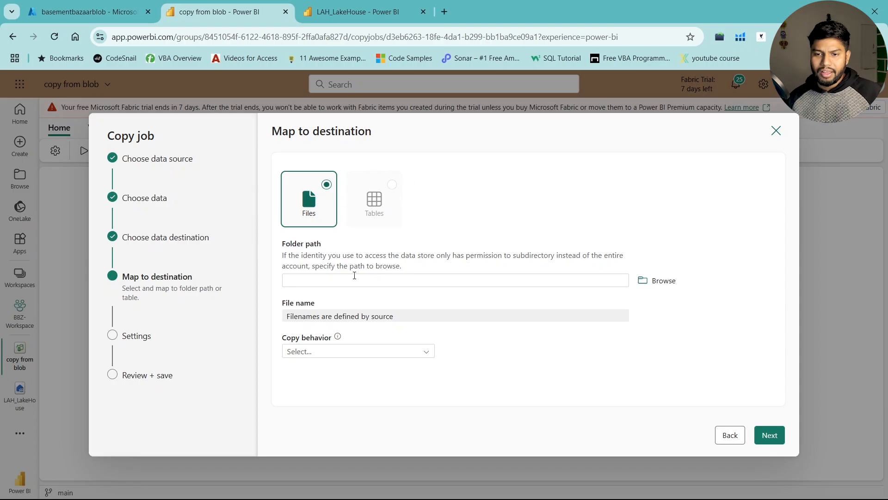
# Browse the lakehouse for the destination folder path and accept the root folder
pyautogui.click(357, 279)
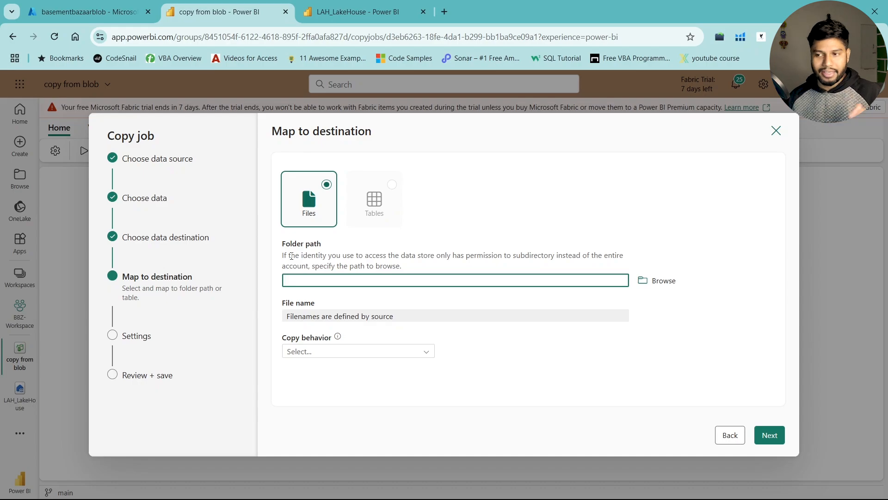
pyautogui.click(655, 281)
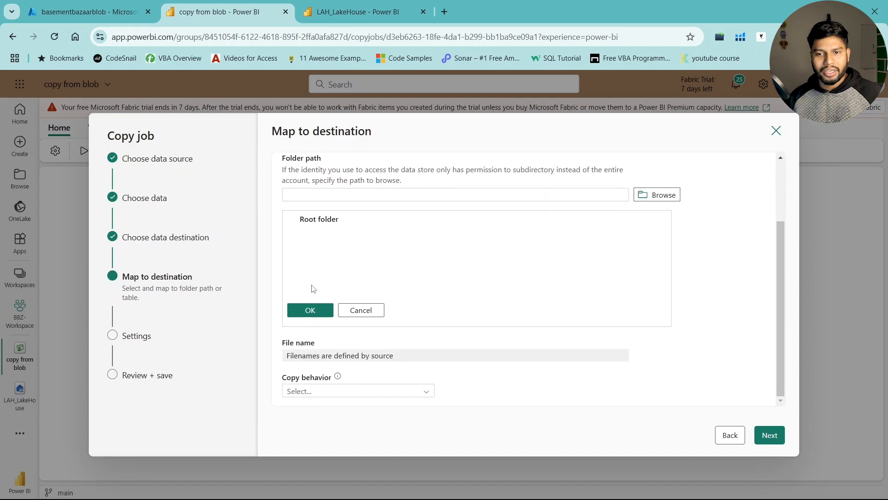
pyautogui.click(309, 311)
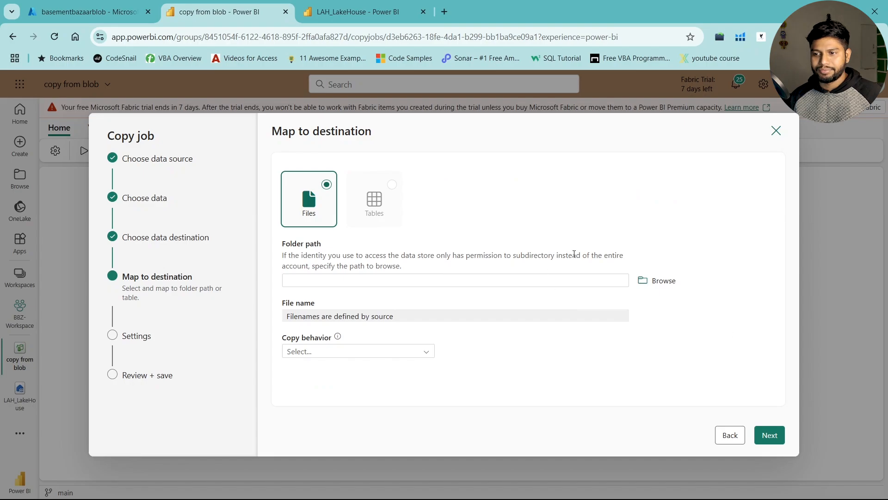
# Check the copy behavior options, then inspect the nested folders in Azure's data container down to Search Term/SD and return to the copy job
pyautogui.click(423, 353)
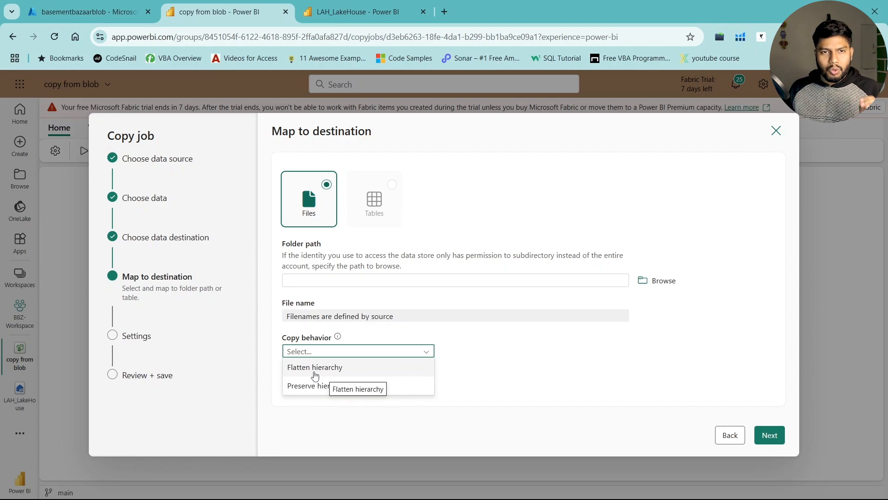
pyautogui.click(85, 11)
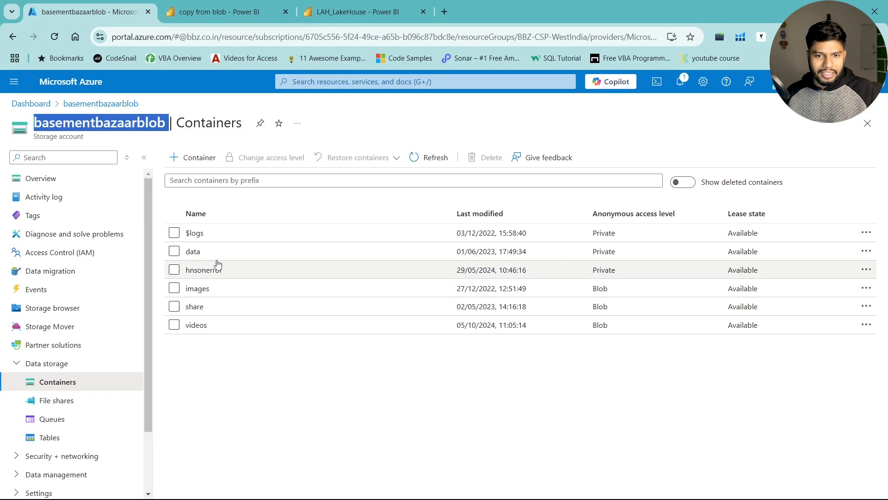
pyautogui.click(193, 252)
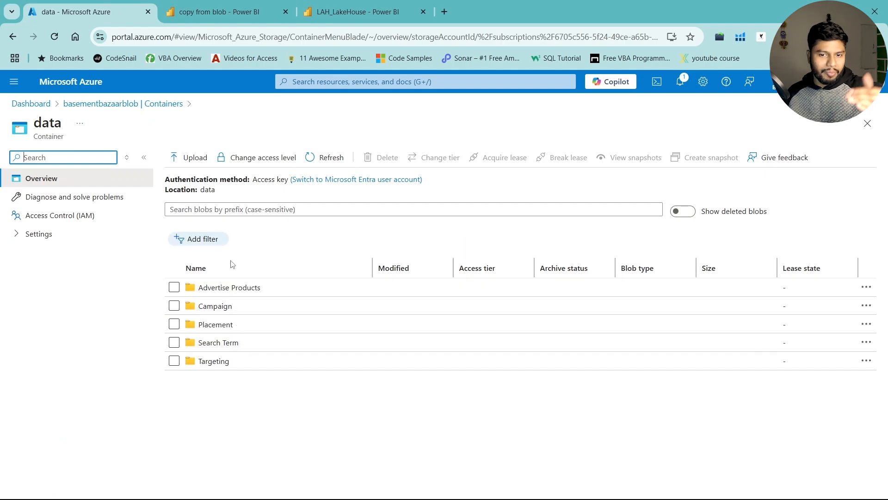
pyautogui.click(213, 346)
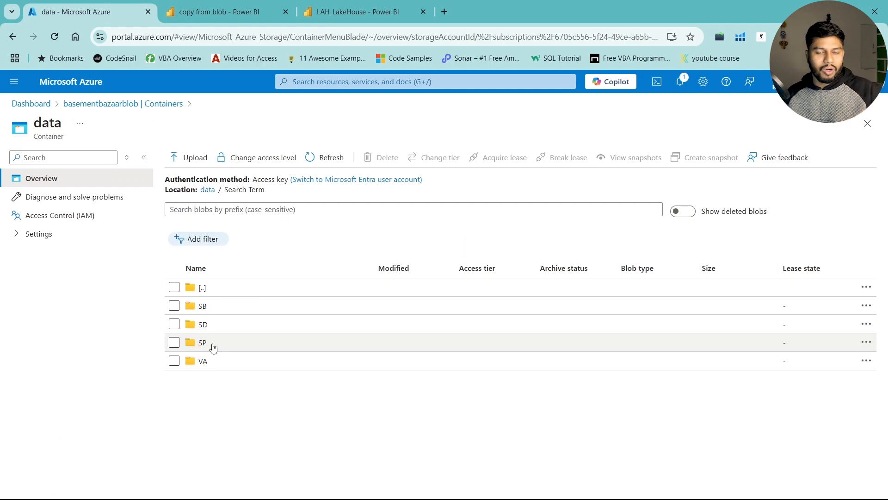
pyautogui.click(201, 326)
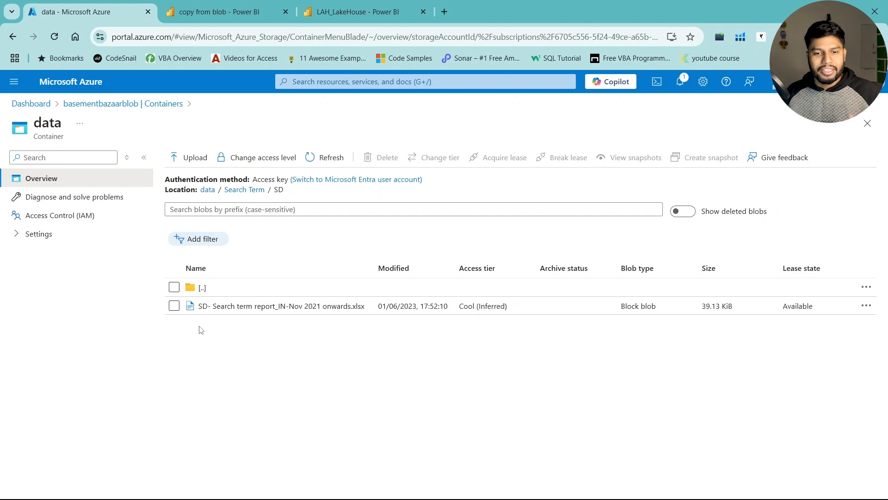
pyautogui.click(220, 12)
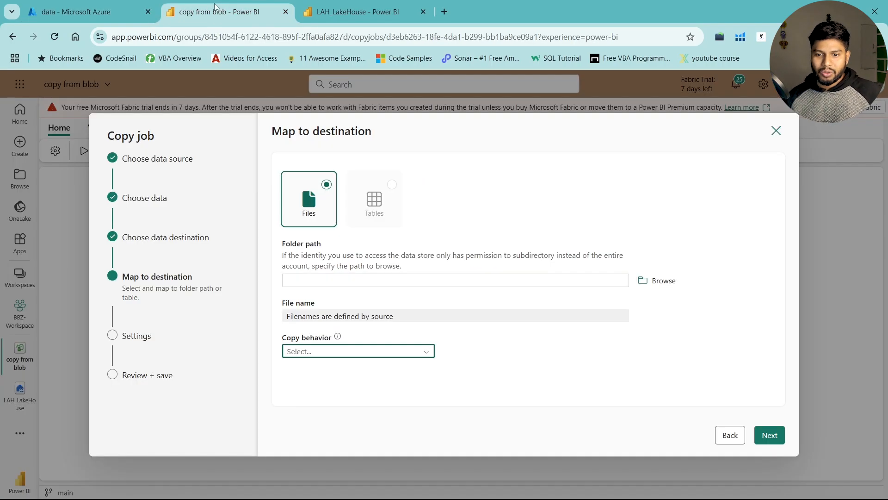
# Set the copy behavior to Preserve hierarchy and proceed to the copy job settings
pyautogui.click(366, 350)
pyautogui.click(329, 367)
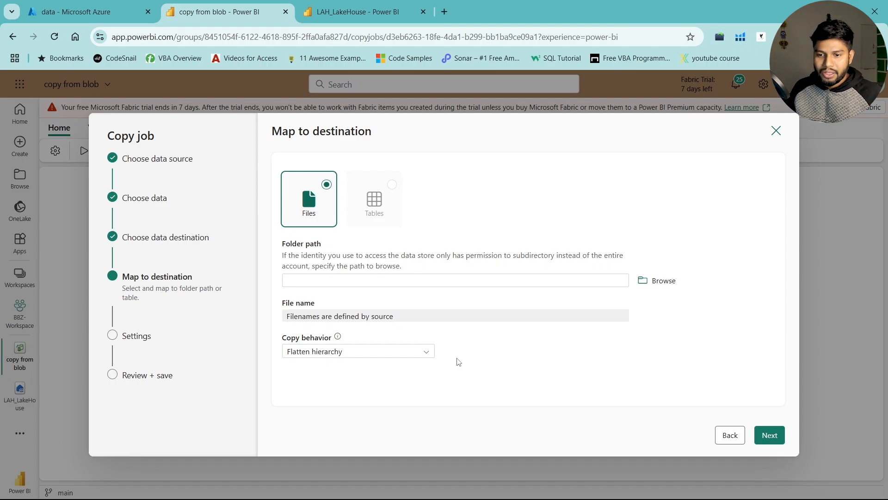
pyautogui.click(416, 354)
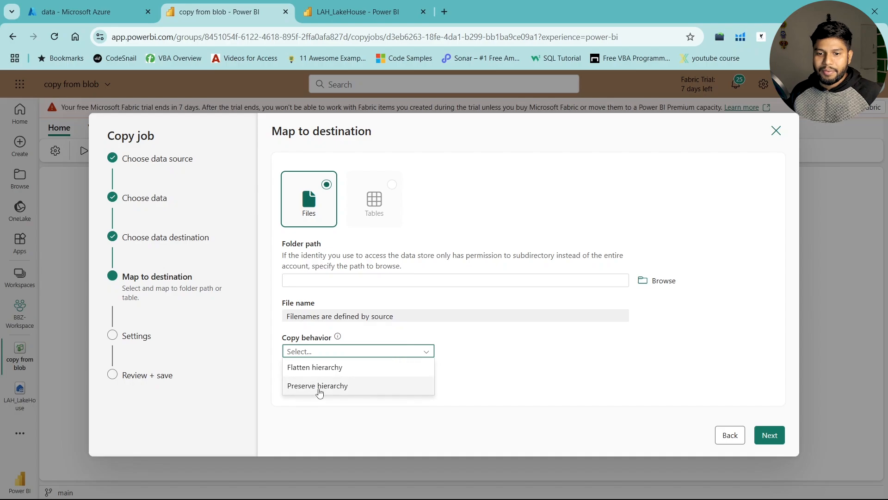
pyautogui.click(319, 388)
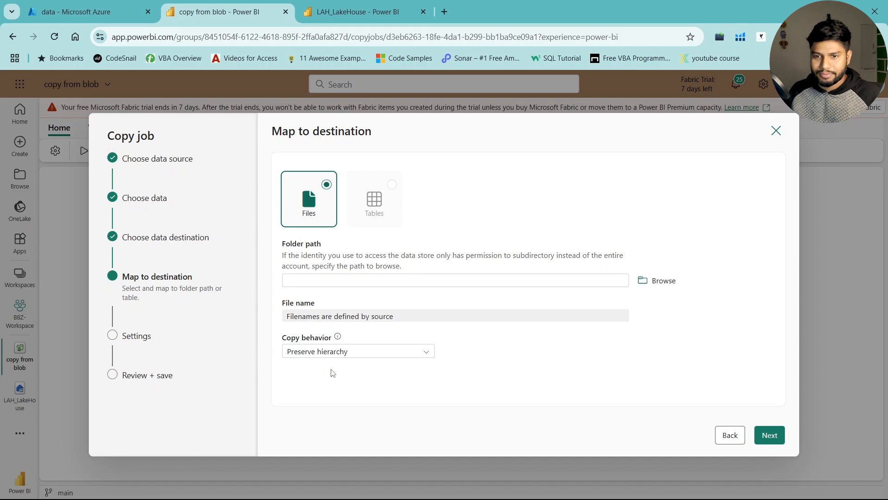
pyautogui.click(771, 435)
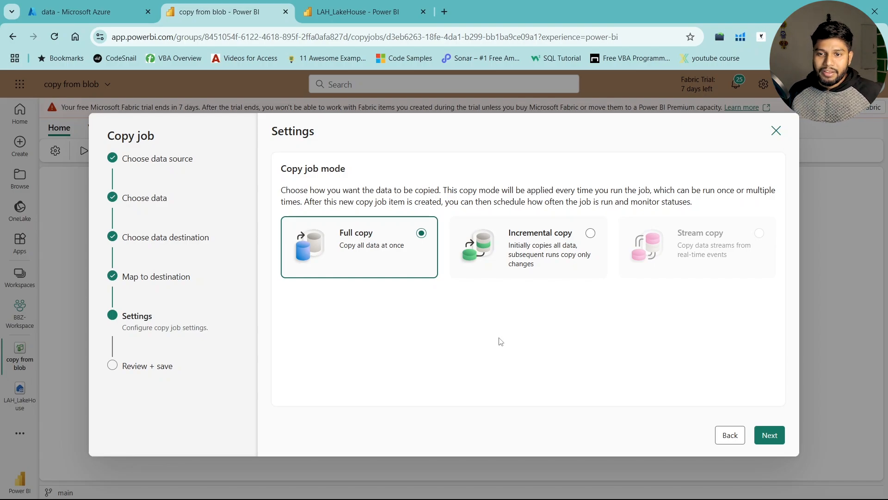
# Choose Incremental copy as the copy job mode and proceed to the review
pyautogui.click(591, 238)
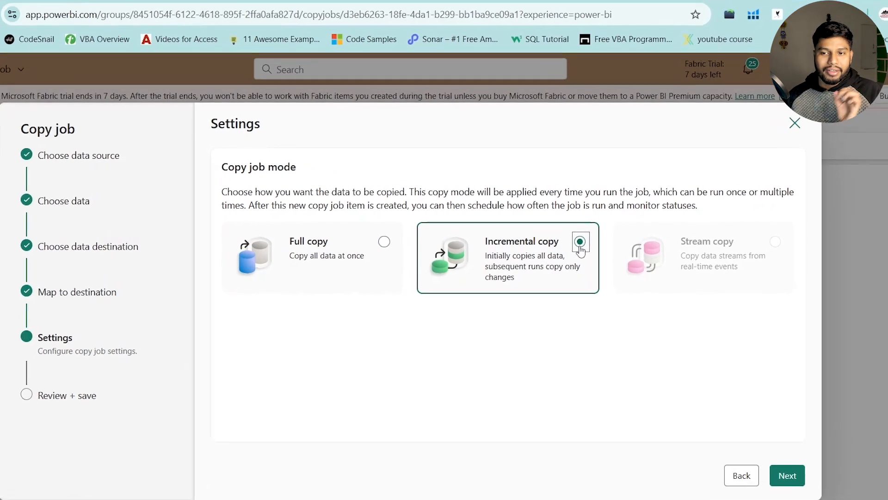
pyautogui.click(422, 234)
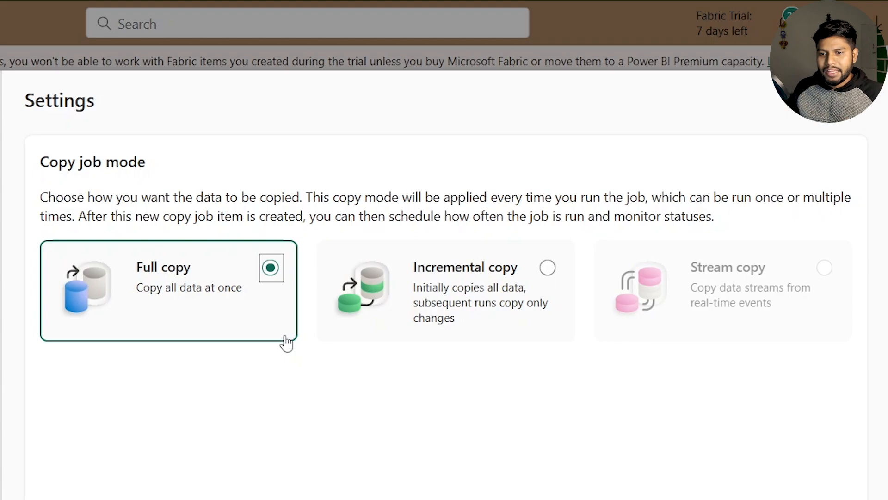
pyautogui.click(548, 270)
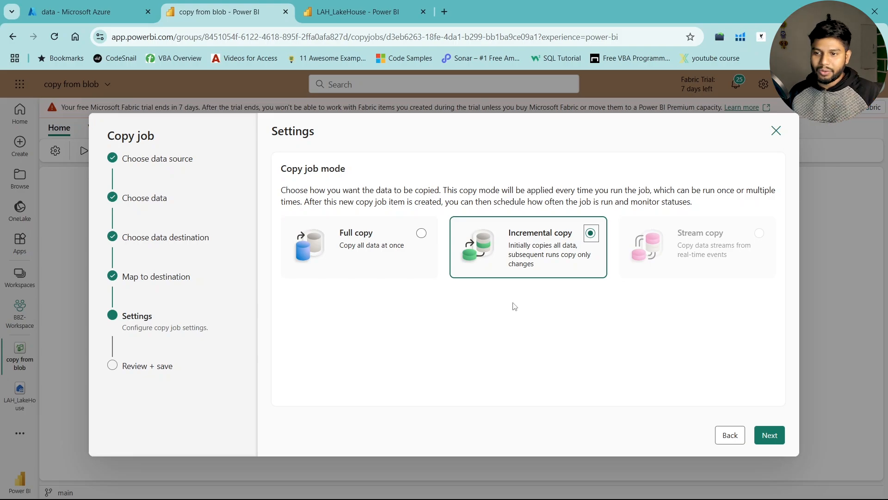
pyautogui.click(769, 435)
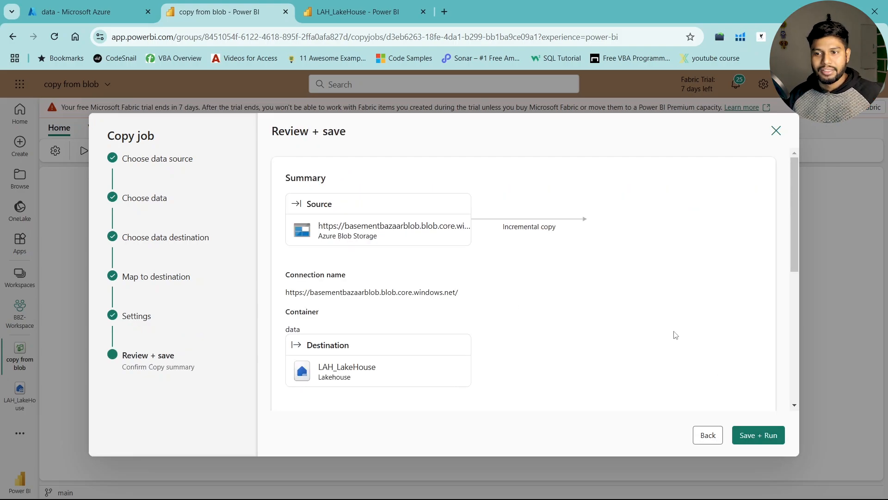
# Review the copy job's source, destination and run options in the summary
pyautogui.scroll(-10, 534, 341)
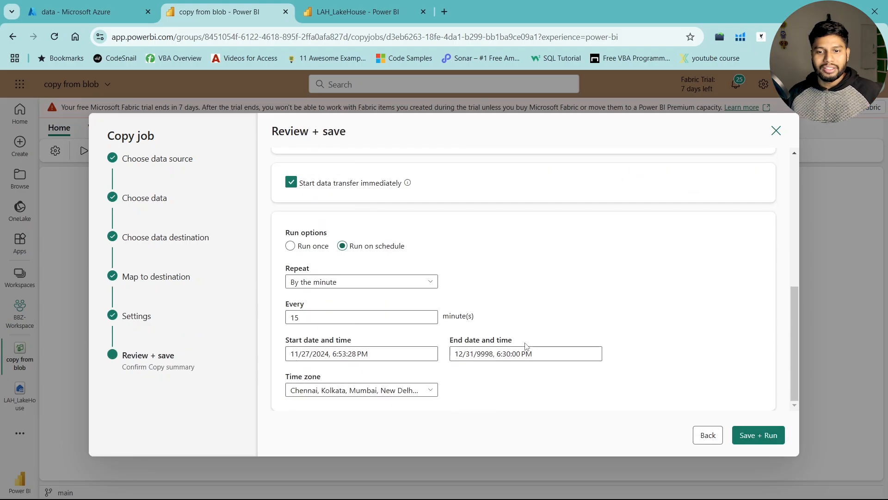
pyautogui.scroll(10, 526, 346)
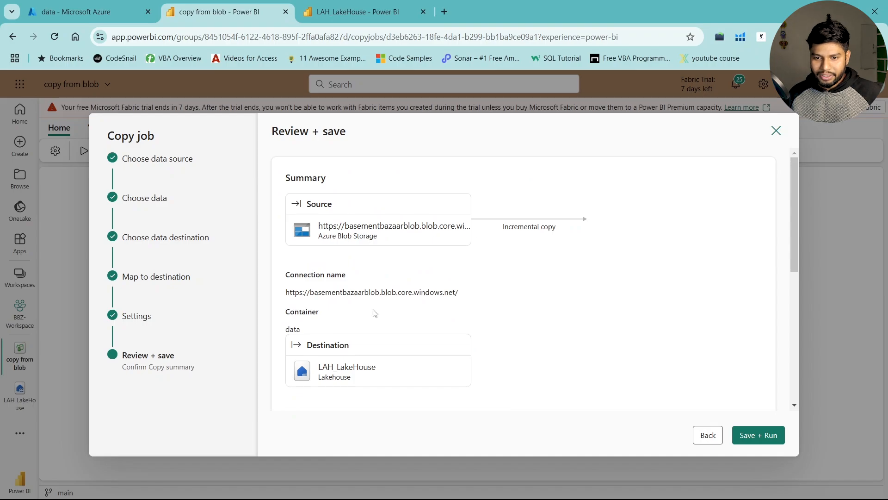
pyautogui.scroll(-10, 375, 313)
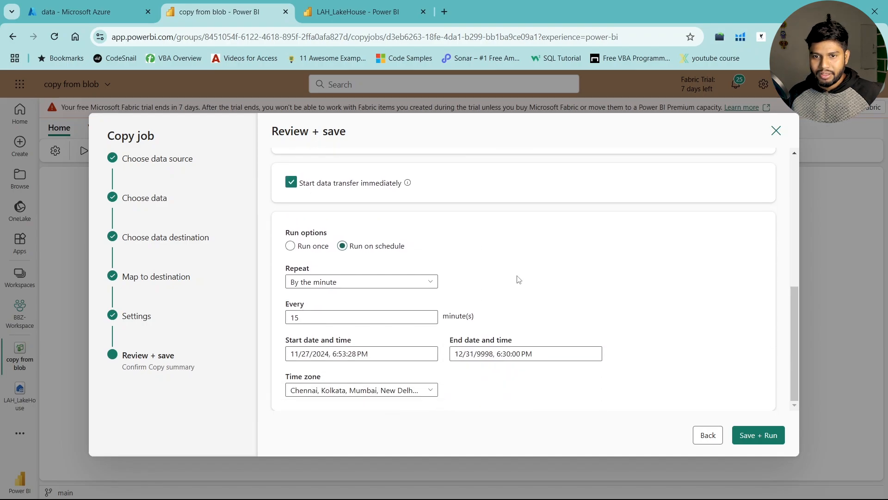
# Try turning off immediate data transfer and choosing Run once, restoring immediate transfer and Run on schedule
pyautogui.click(291, 183)
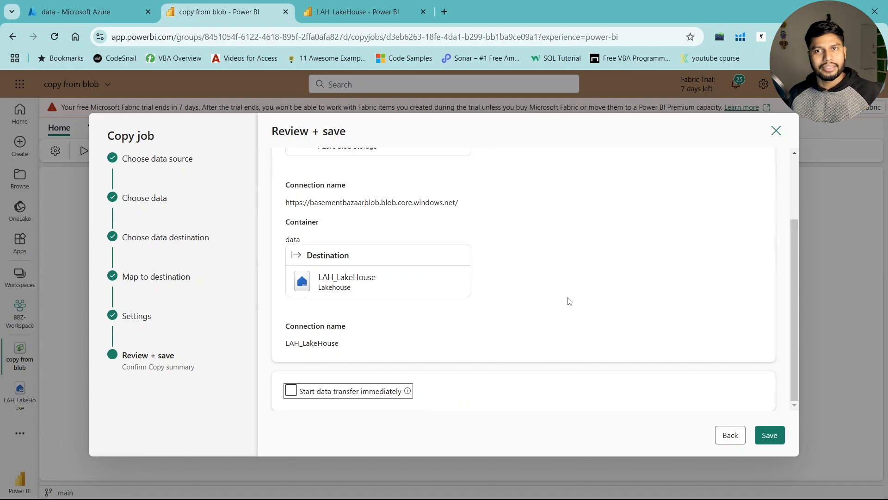
pyautogui.click(296, 393)
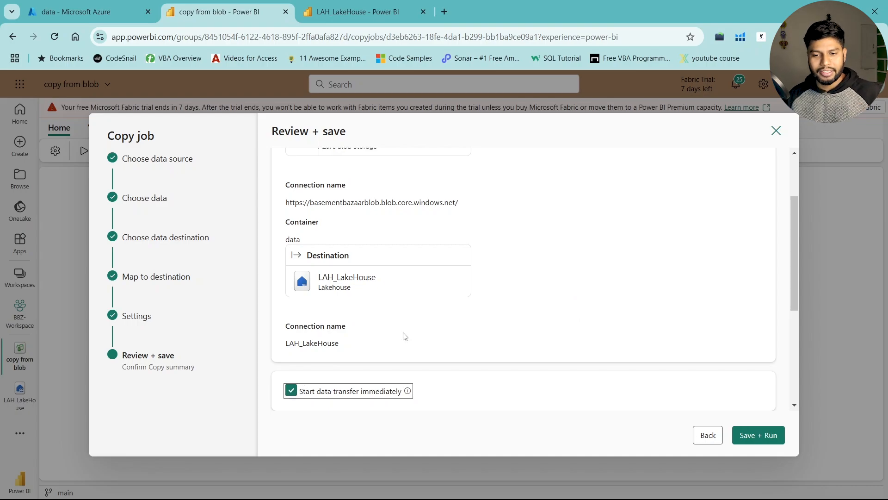
pyautogui.scroll(-5, 526, 310)
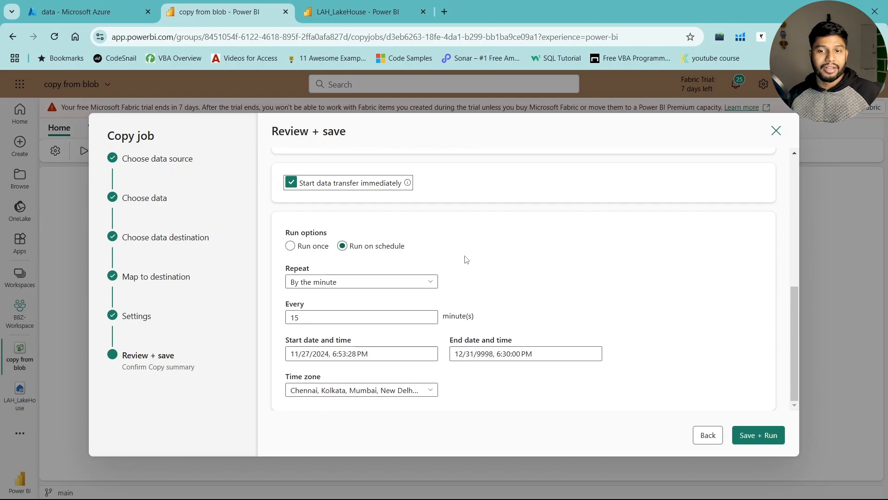
pyautogui.click(322, 249)
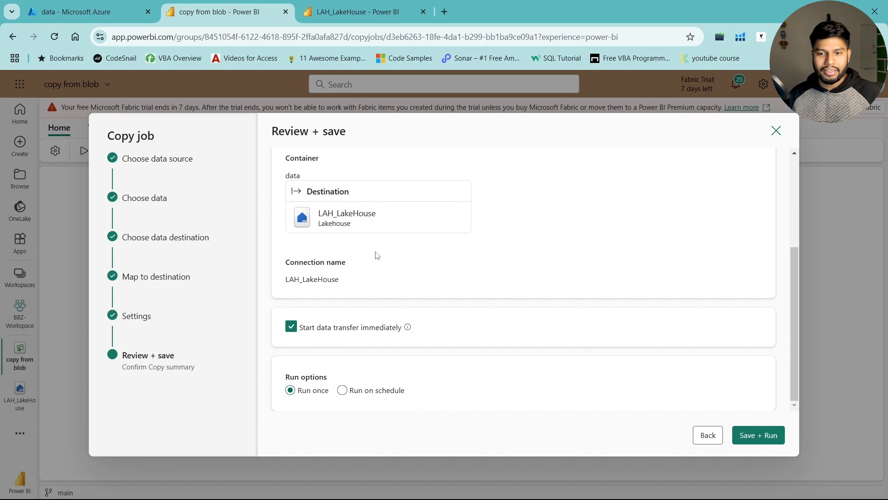
pyautogui.click(355, 393)
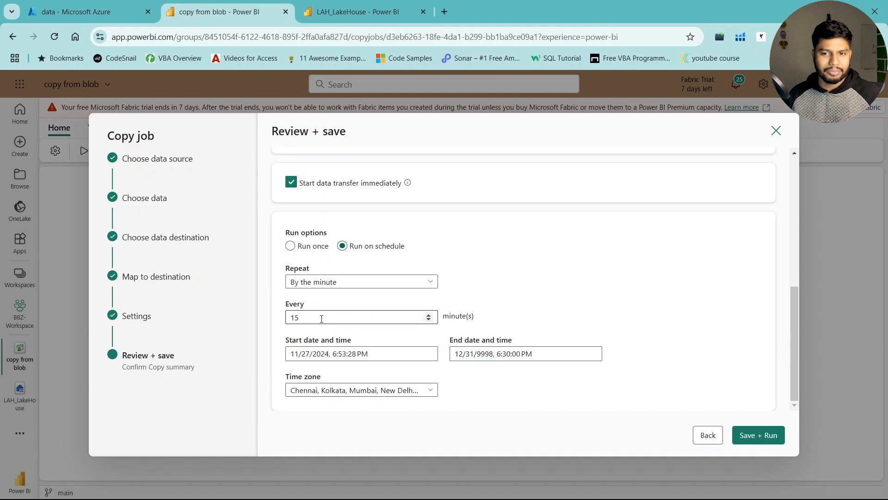
# Set the copy job schedule to repeat hourly, every 1 hour
pyautogui.click(383, 280)
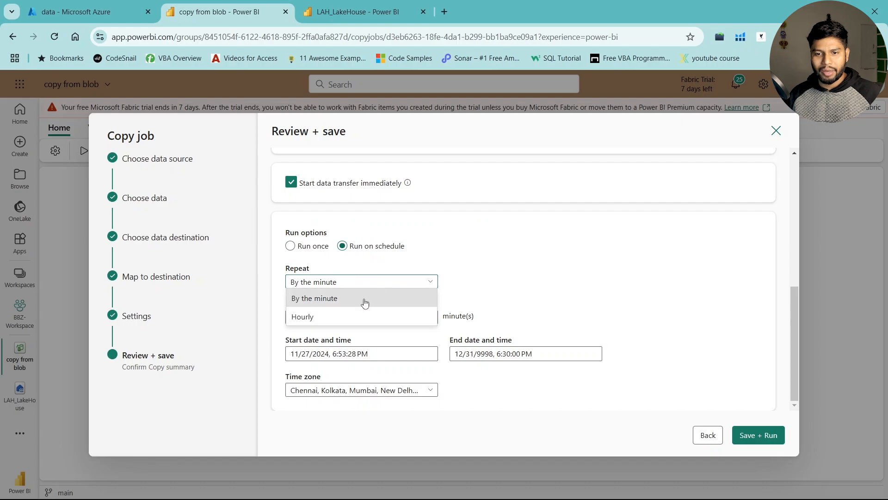
pyautogui.click(336, 299)
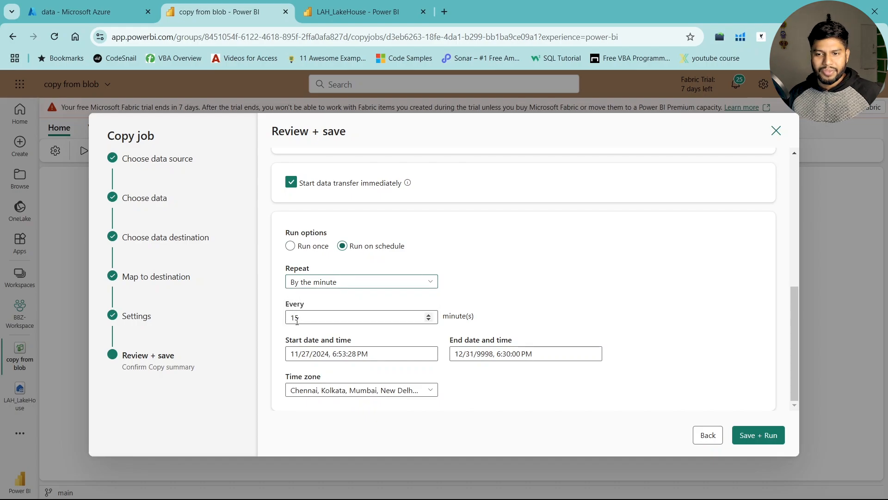
pyautogui.moveTo(303, 318); pyautogui.dragTo(271, 319)
pyautogui.write('1')
pyautogui.click(539, 320)
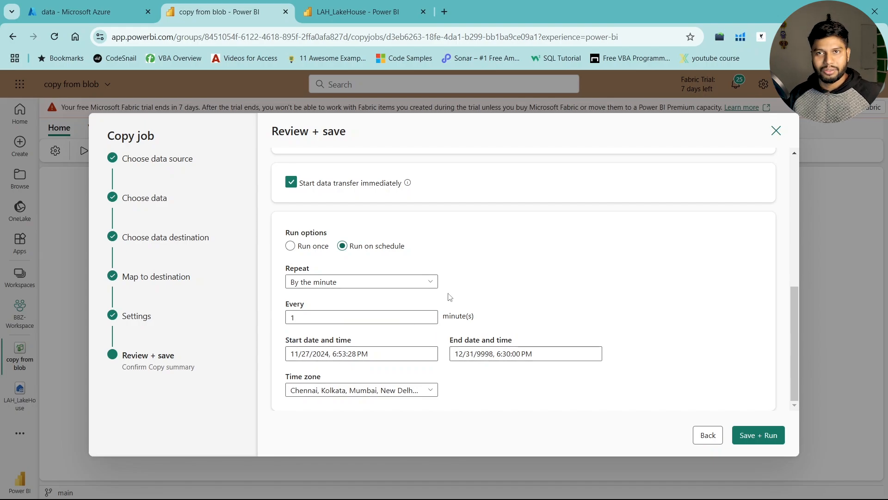
pyautogui.click(429, 283)
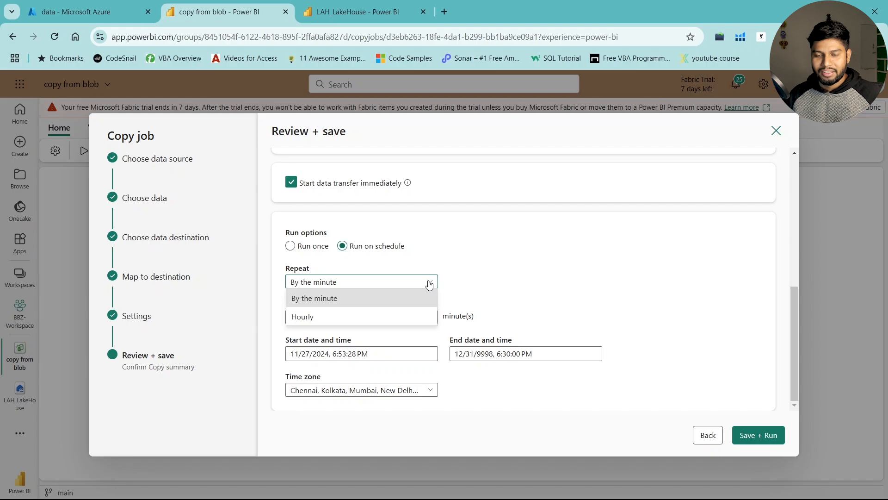
pyautogui.click(393, 318)
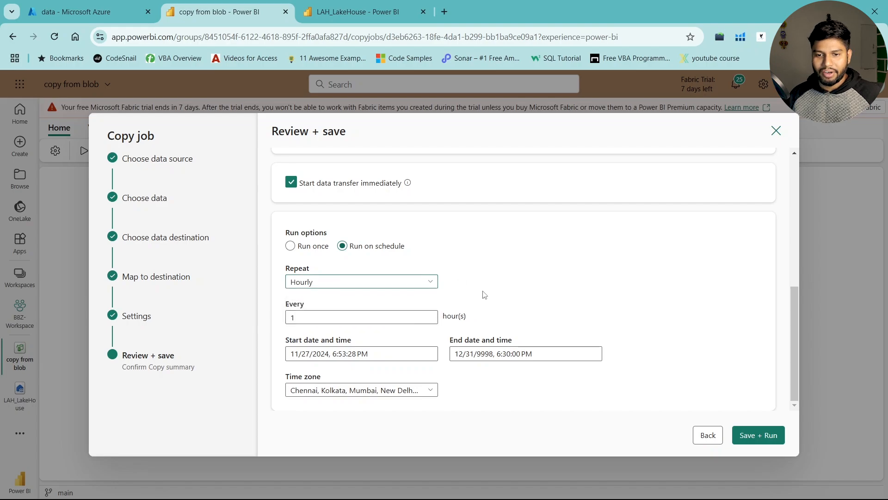
# Switch the copy job's run option to Run once, keeping immediate data transfer, and save and run it
pyautogui.click(422, 283)
pyautogui.click(414, 300)
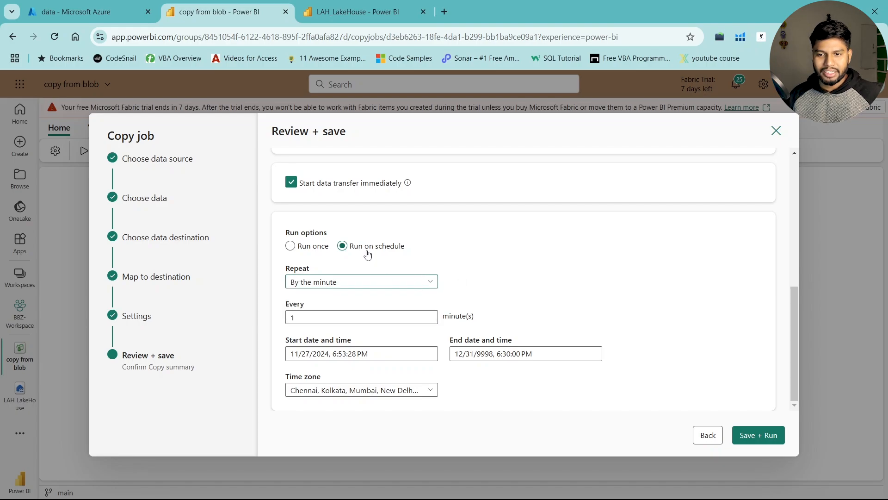
pyautogui.click(317, 246)
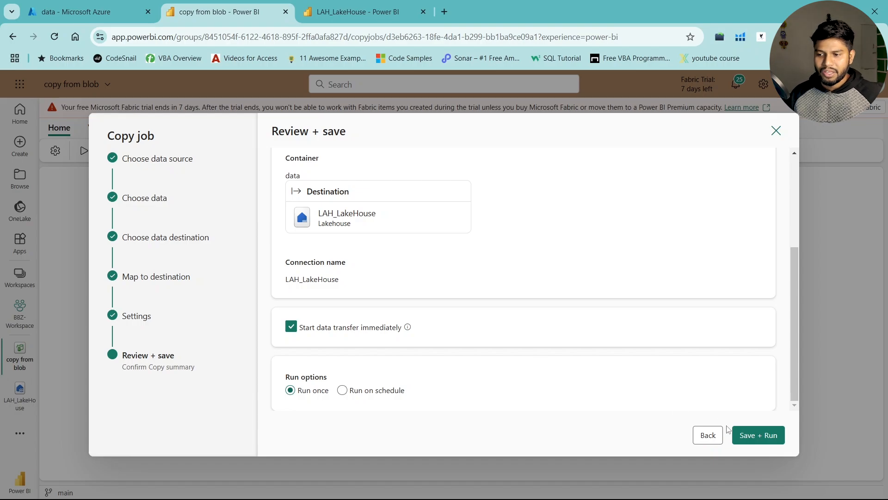
pyautogui.click(756, 435)
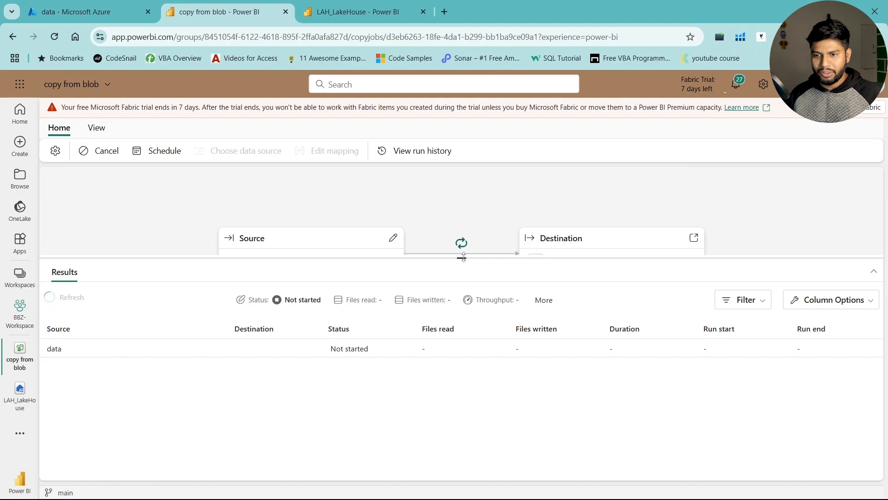
# Enlarge the job diagram area, refresh the run results, and check the files read and written for the data container
pyautogui.moveTo(462, 257); pyautogui.dragTo(461, 298)
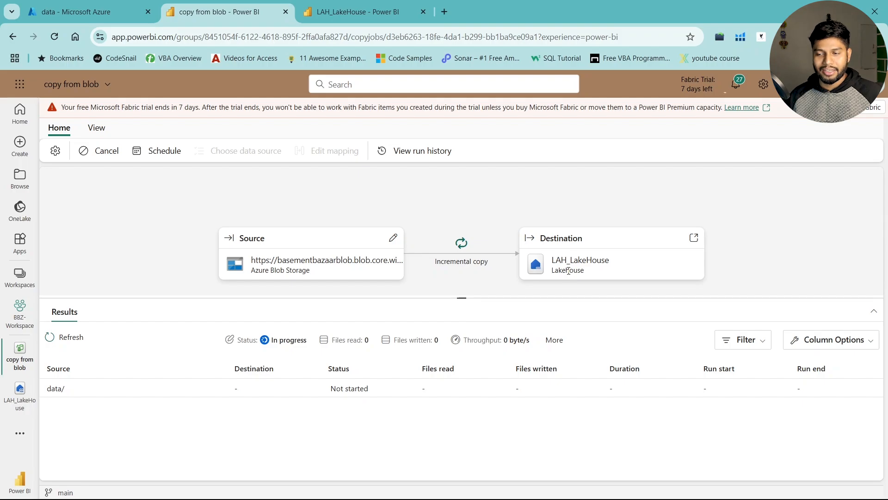
pyautogui.click(55, 341)
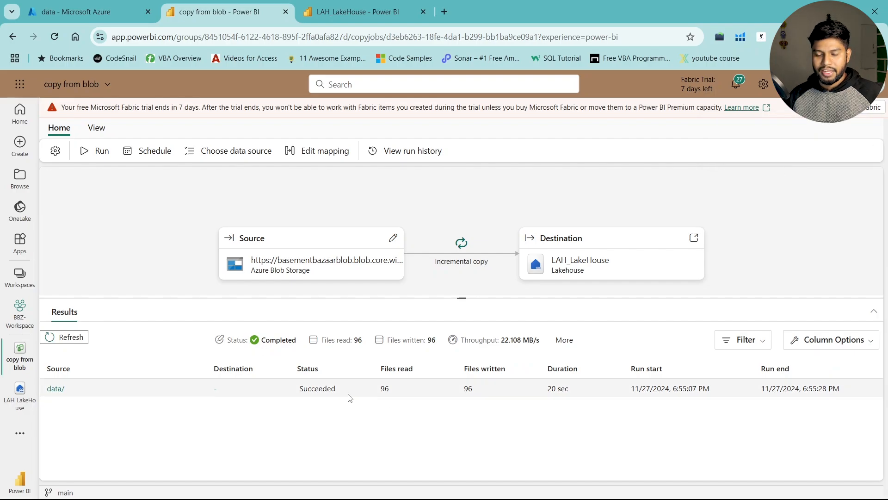
pyautogui.moveTo(380, 391); pyautogui.dragTo(393, 394)
pyautogui.click(391, 407)
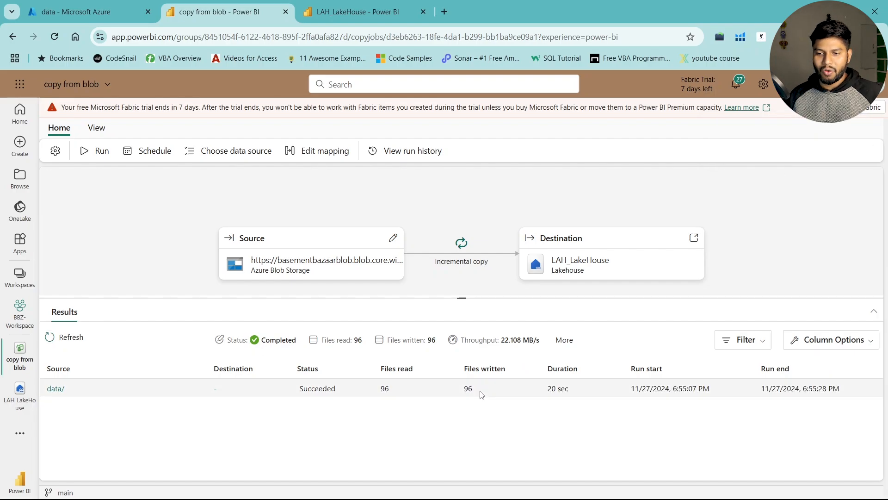
pyautogui.moveTo(466, 388); pyautogui.dragTo(490, 411)
pyautogui.click(490, 411)
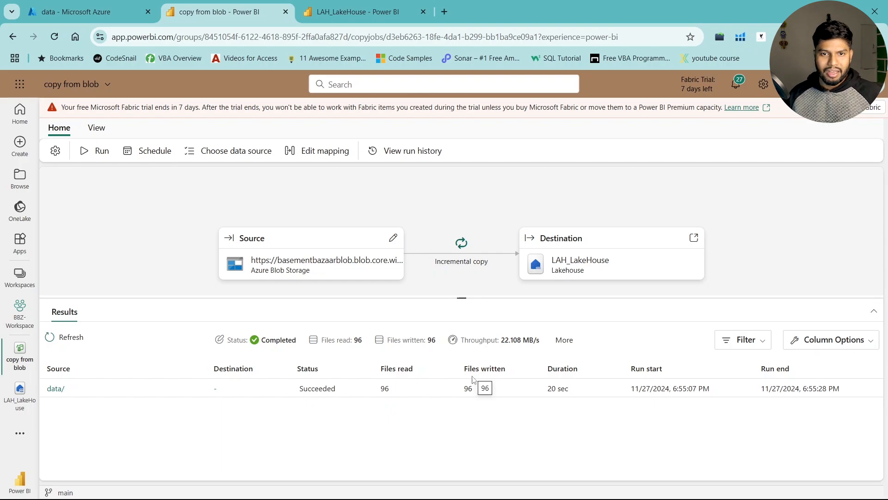
# Run the copy job again, reloading its page before retrying, and refresh the results to check files read and written
pyautogui.click(91, 160)
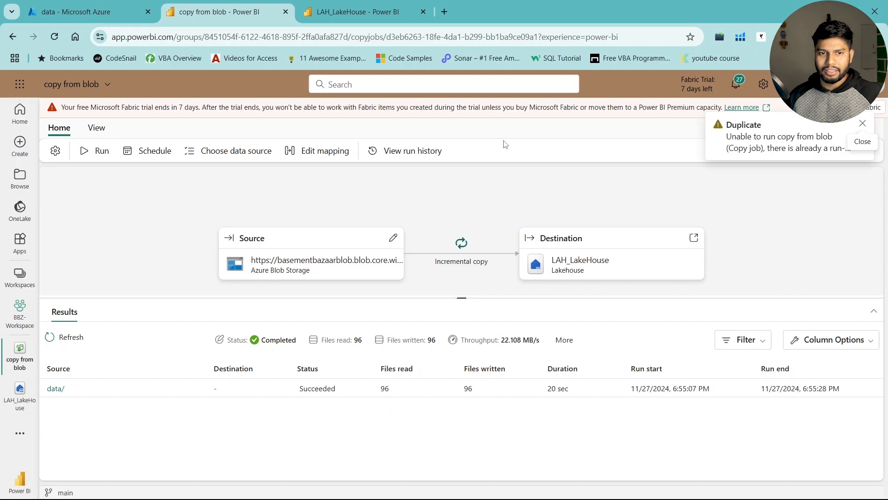
pyautogui.click(861, 125)
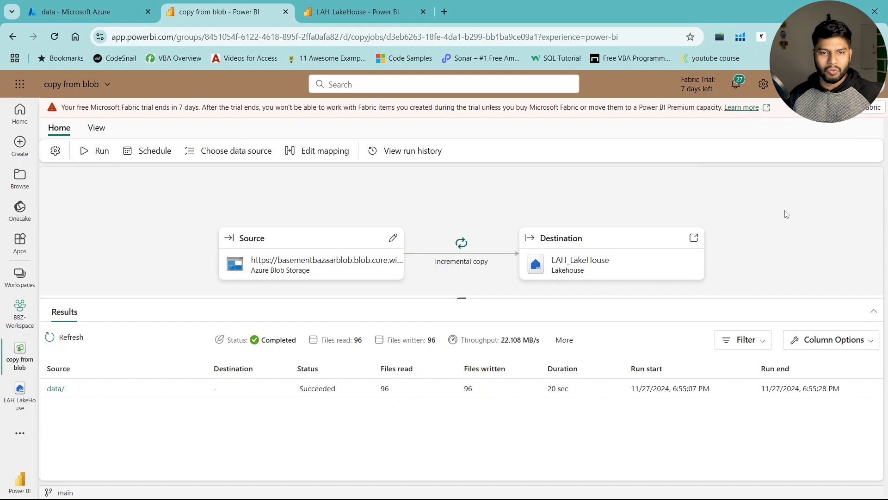
pyautogui.press('F5')
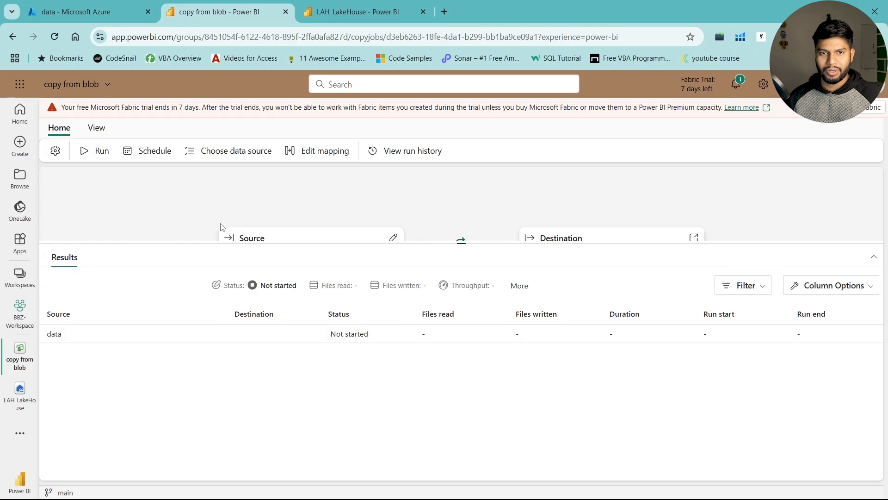
pyautogui.click(100, 154)
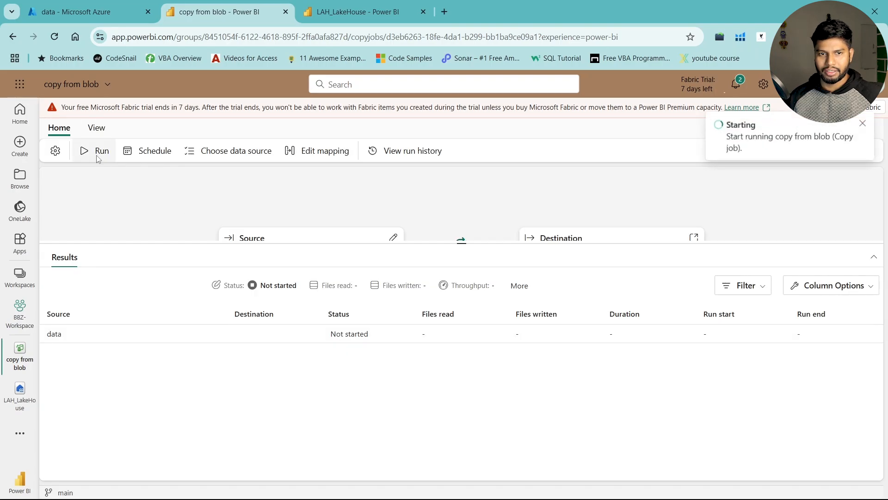
pyautogui.click(59, 285)
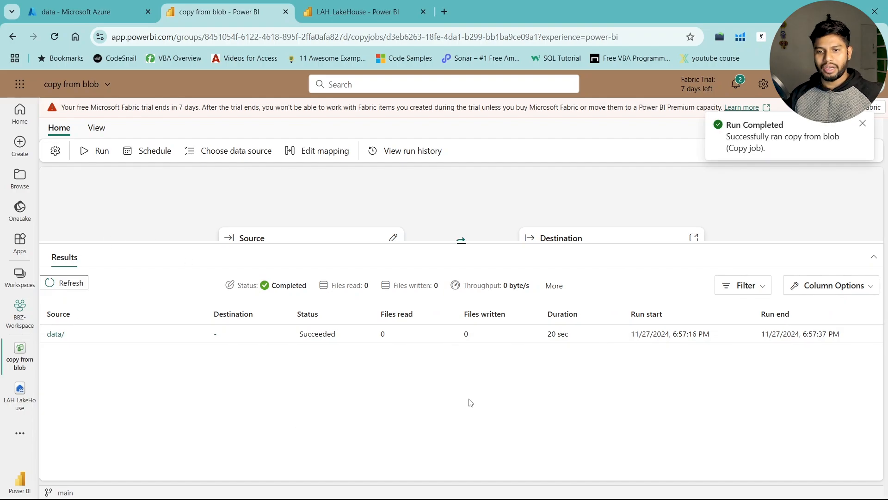
pyautogui.doubleClick(387, 336)
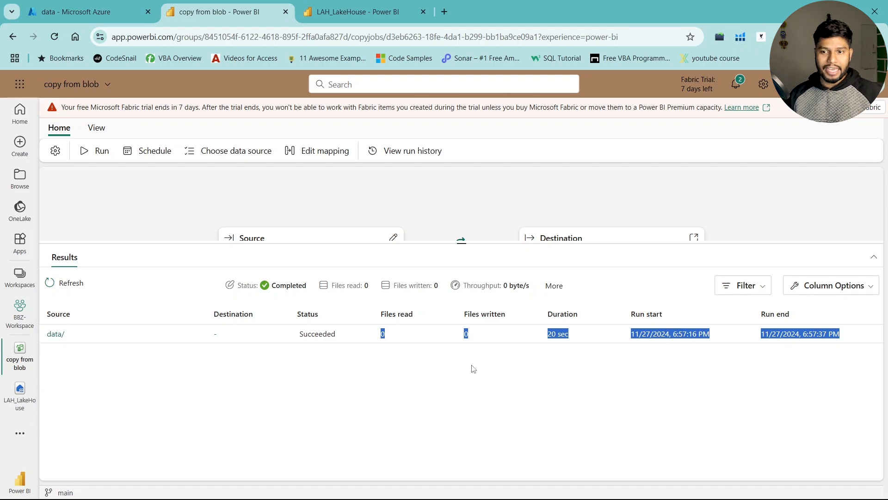
# Switch to LAH_LakeHouse, refresh it, and examine the copied files in Files > Search Term > SP
pyautogui.click(349, 14)
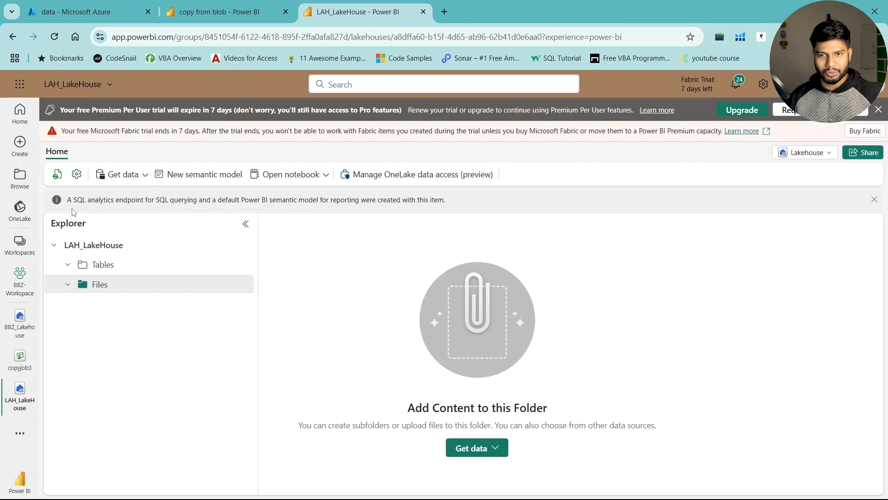
pyautogui.click(57, 175)
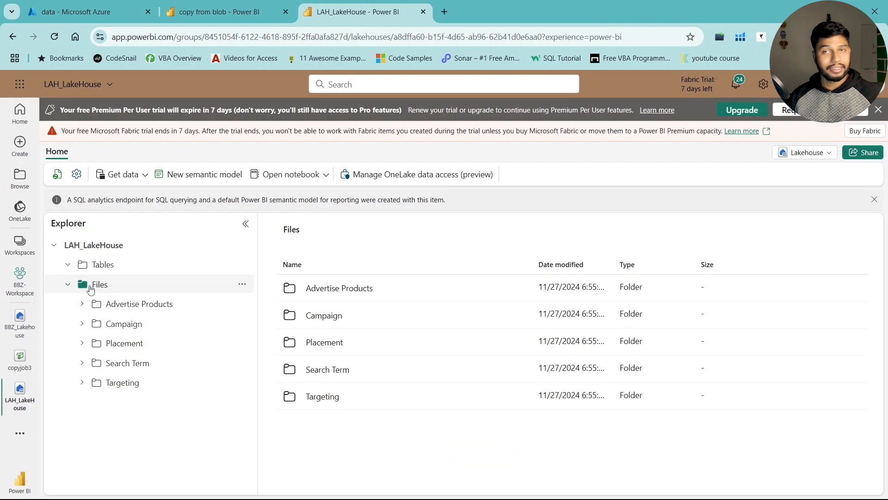
pyautogui.click(121, 365)
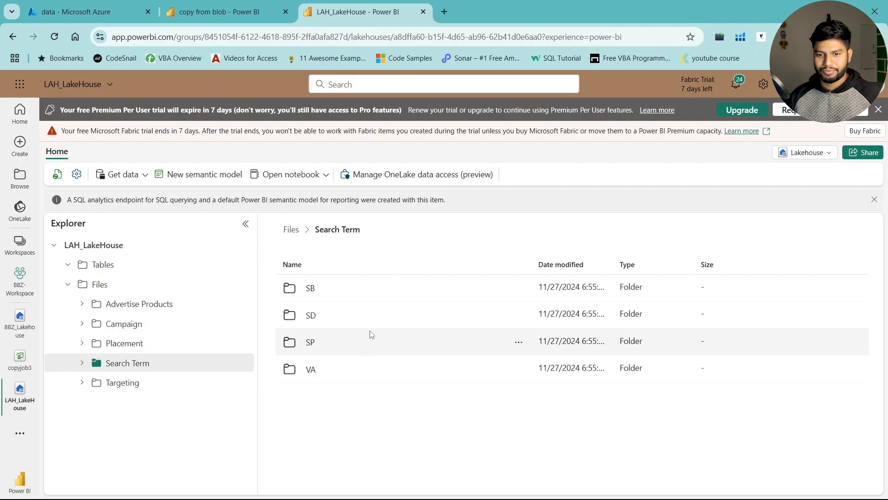
pyautogui.click(310, 342)
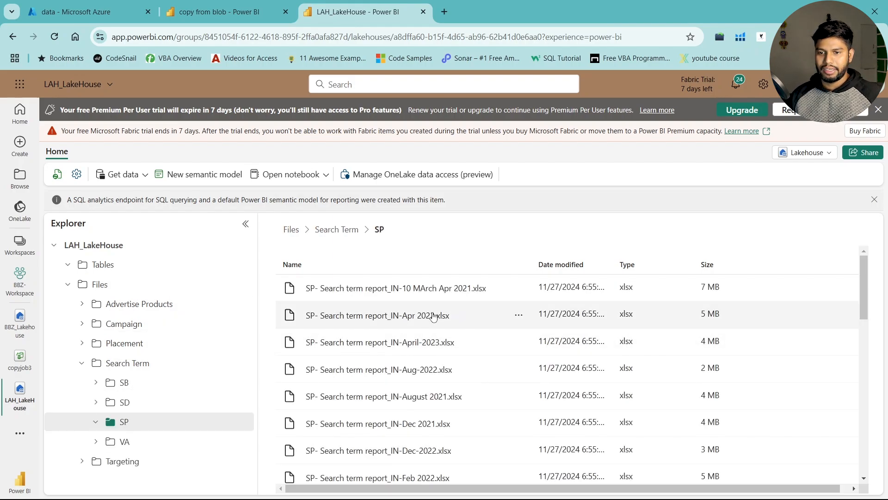
pyautogui.scroll(-10, 508, 356)
pyautogui.scroll(10, 509, 360)
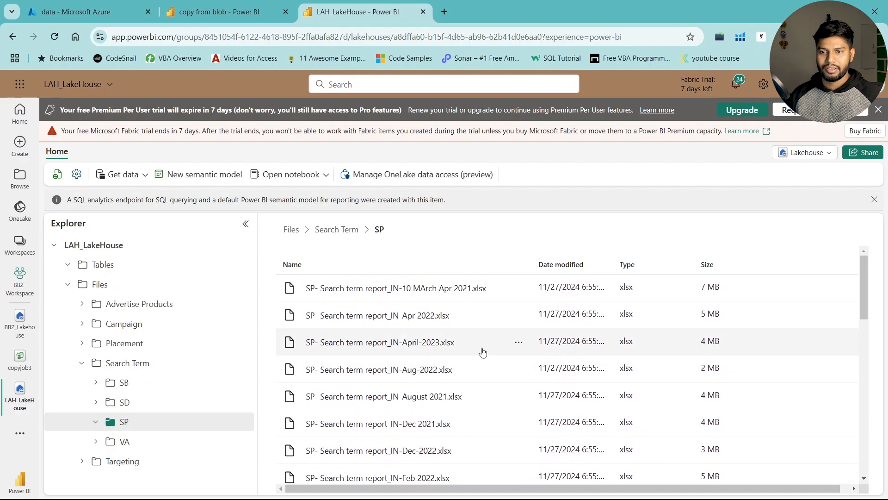
# Switch to the data container in Microsoft Azure and open its Search Term/SP folder
pyautogui.click(235, 15)
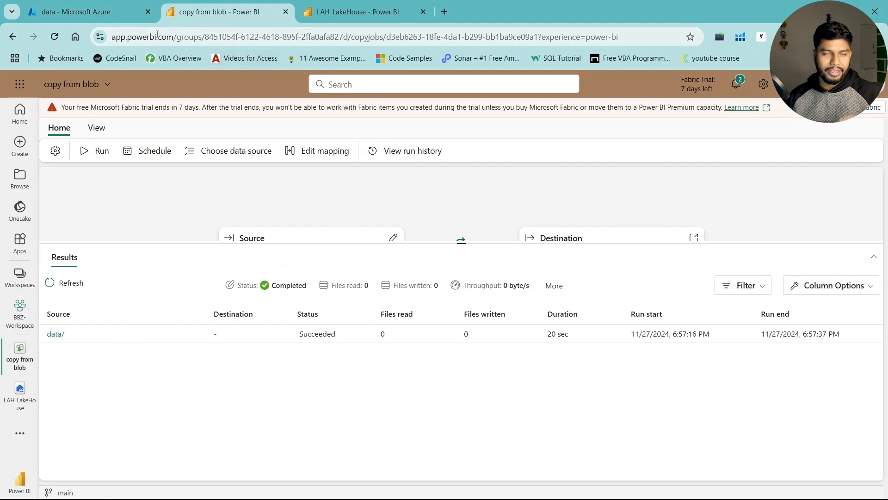
pyautogui.click(107, 14)
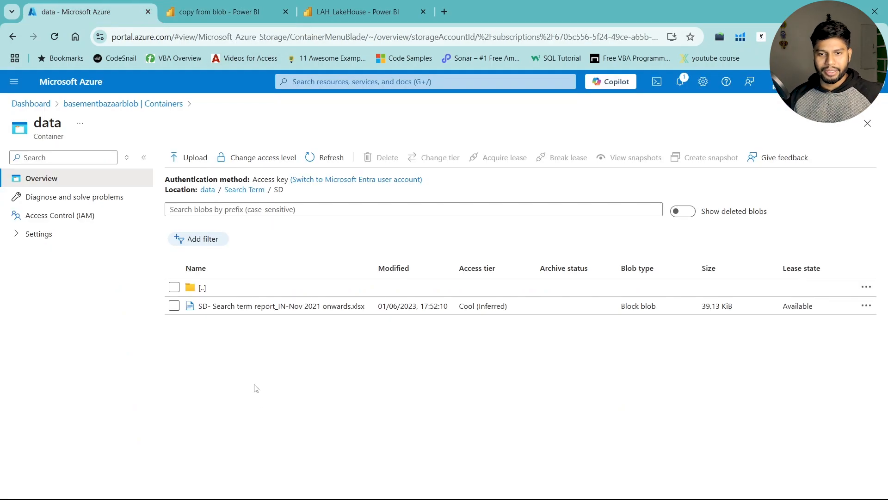
pyautogui.click(203, 290)
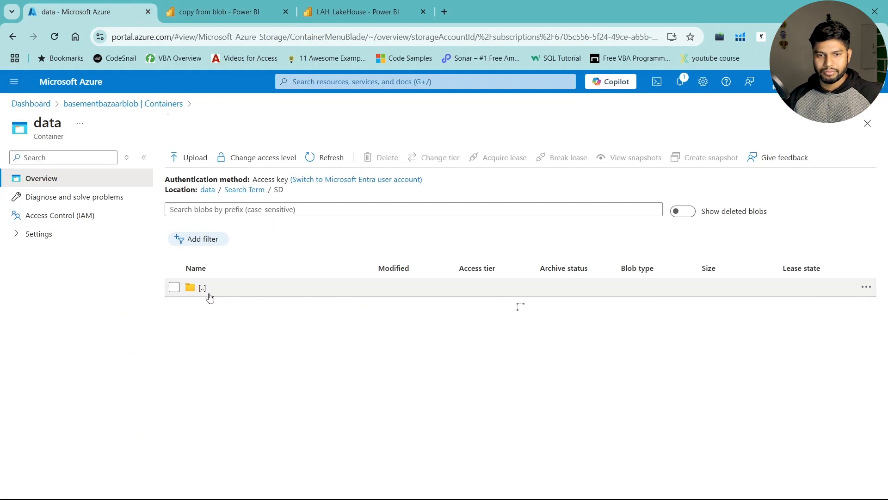
pyautogui.click(201, 345)
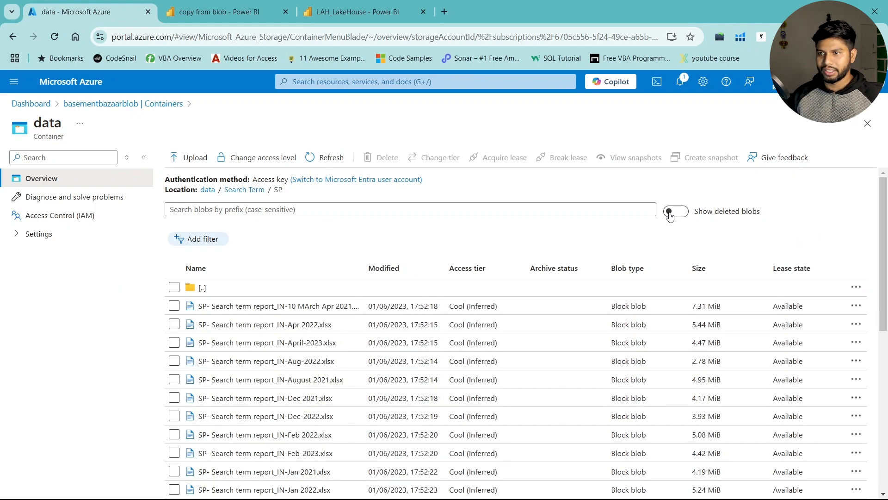
# Upload the SP search term reports for August-2024, September-2024 and October-2024 Onwards to the SP folder, overwriting existing files
pyautogui.click(185, 158)
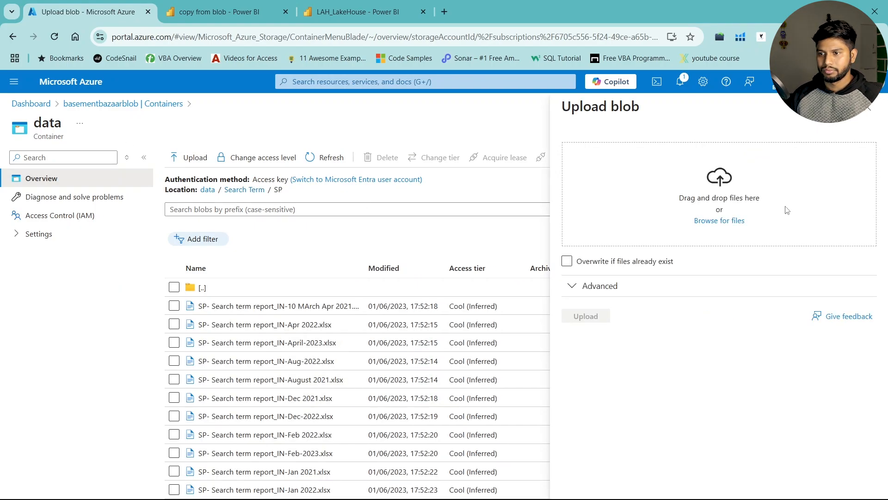
pyautogui.click(717, 227)
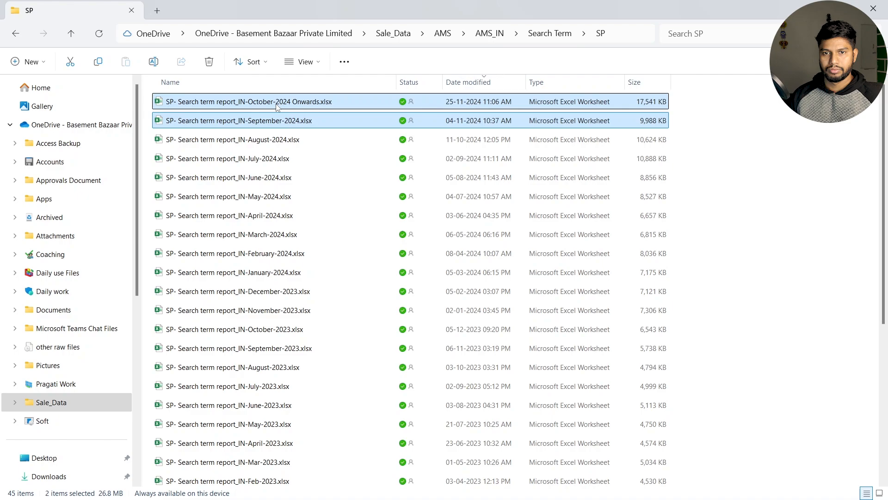
pyautogui.click(265, 145)
pyautogui.keyDown('ctrl'); pyautogui.click(282, 122); pyautogui.keyUp('ctrl')
pyautogui.keyDown('ctrl'); pyautogui.click(296, 102); pyautogui.keyUp('ctrl')
pyautogui.moveTo(296, 102); pyautogui.dragTo(640, 201)
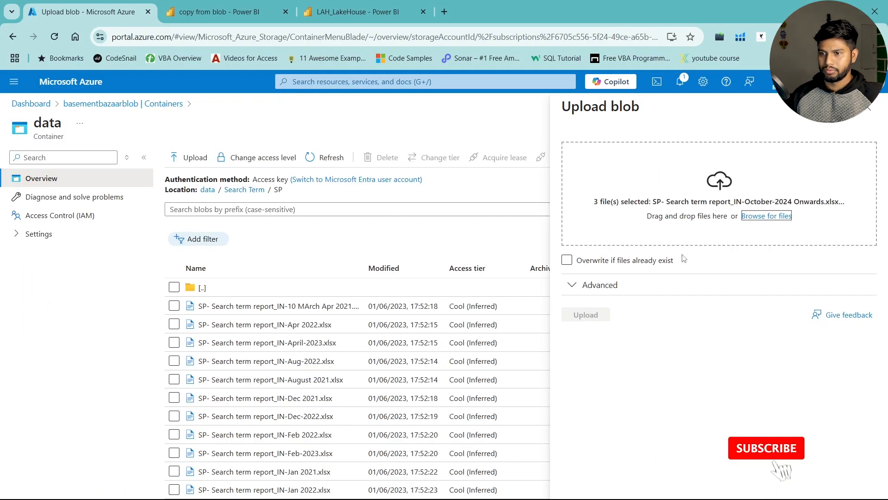
pyautogui.click(601, 260)
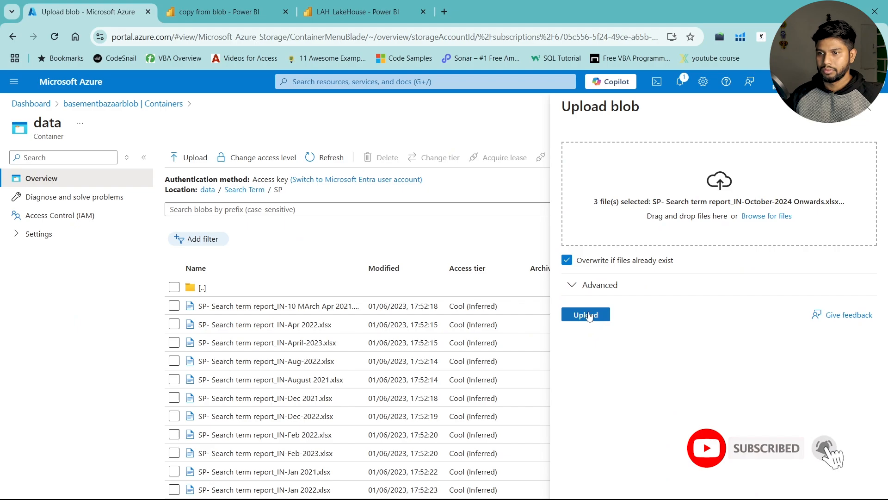
pyautogui.click(595, 317)
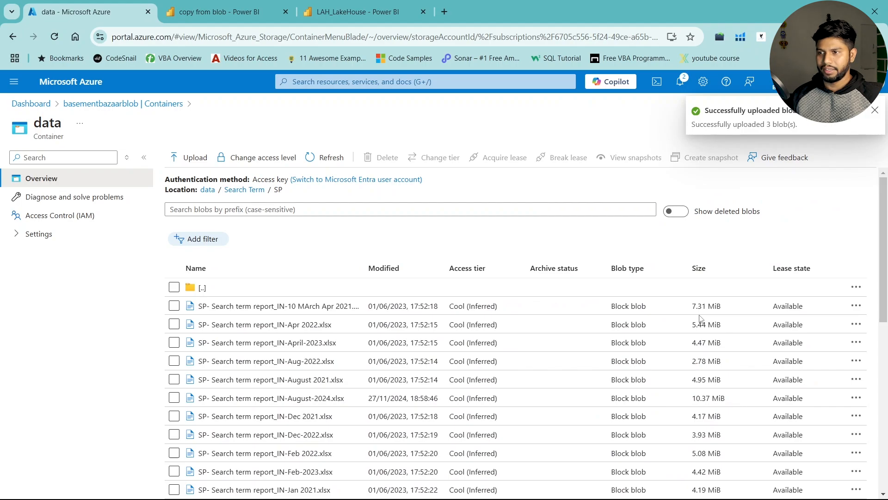
pyautogui.click(873, 114)
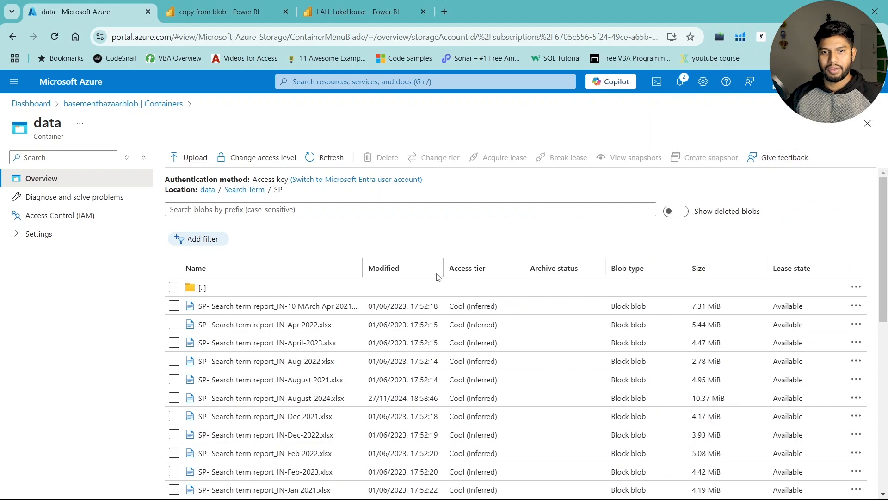
# Return to the copy from blob job in Power BI, reload it, run it again, and refresh its results
pyautogui.hotkey('ctrl', 'Tab')
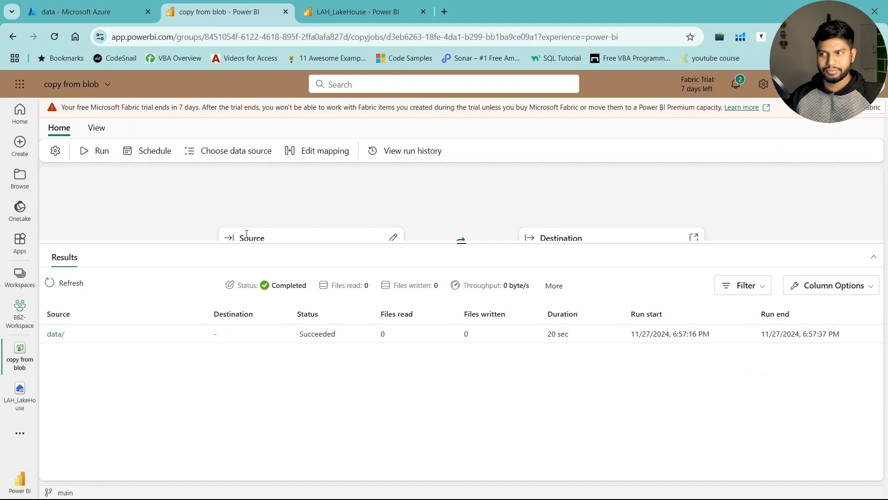
pyautogui.press('F5')
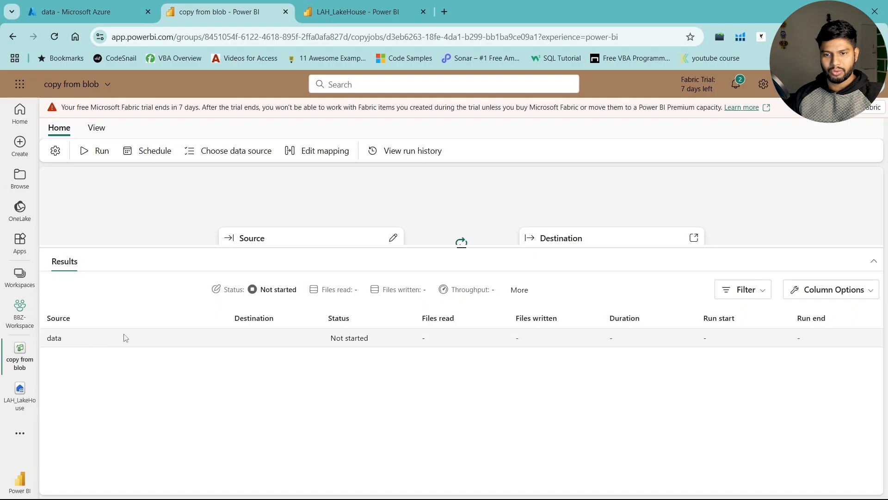
pyautogui.moveTo(464, 248); pyautogui.dragTo(473, 308)
pyautogui.click(92, 151)
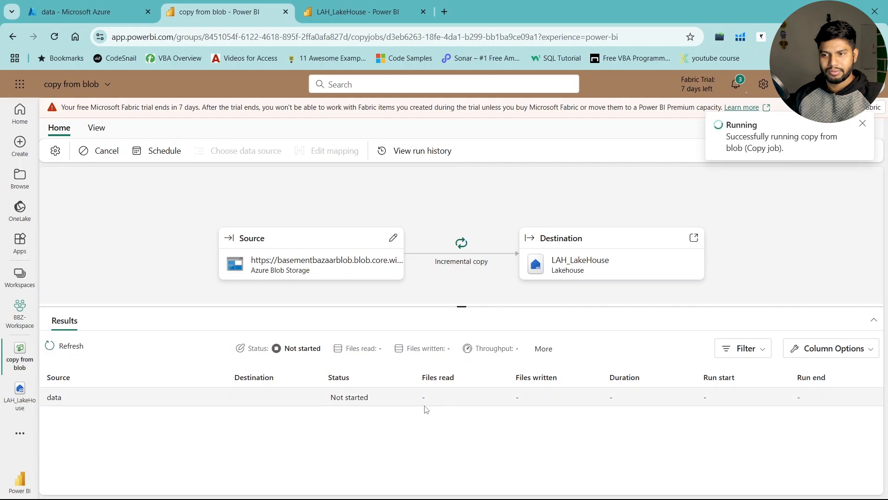
pyautogui.click(71, 346)
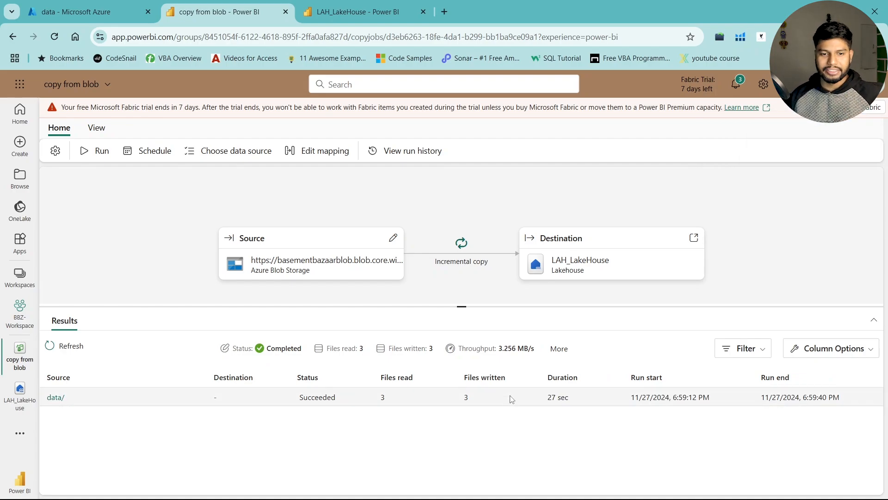
# Reload LAH_LakeHouse's Search Term/SP folder, compare its files sorted by newest modified date with full timestamps shown, and return to the copy job
pyautogui.click(350, 15)
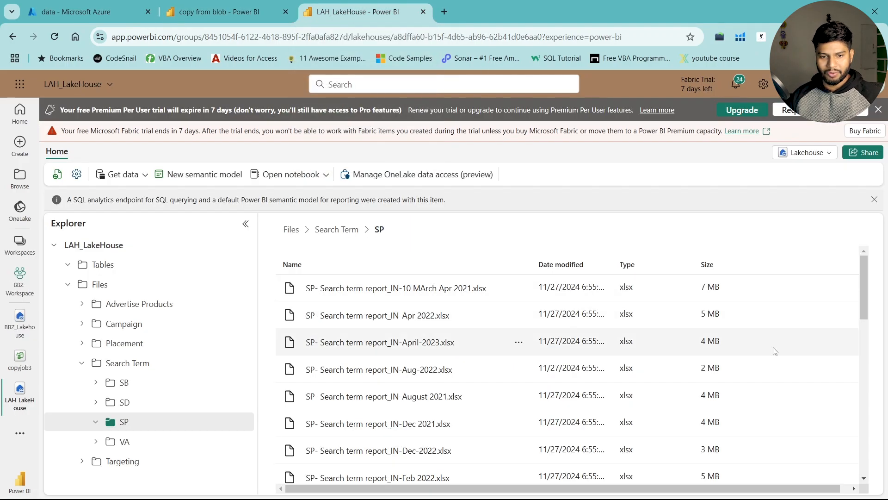
pyautogui.click(345, 235)
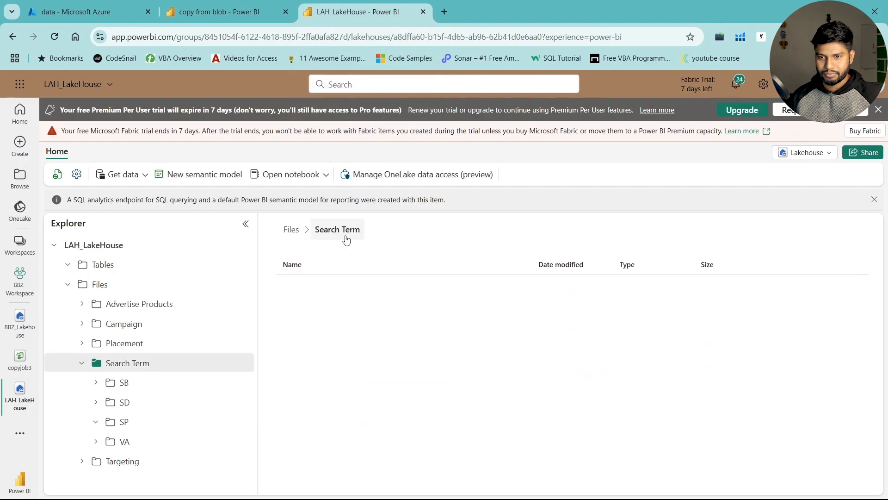
pyautogui.click(309, 343)
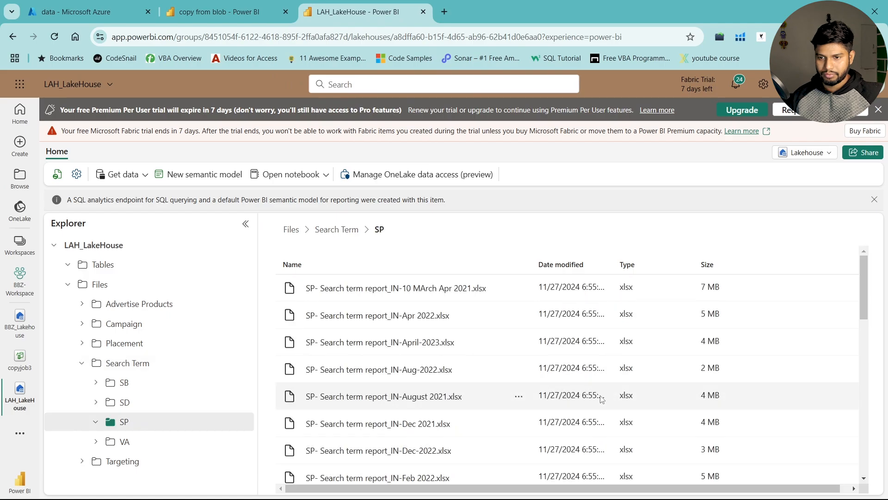
pyautogui.click(566, 270)
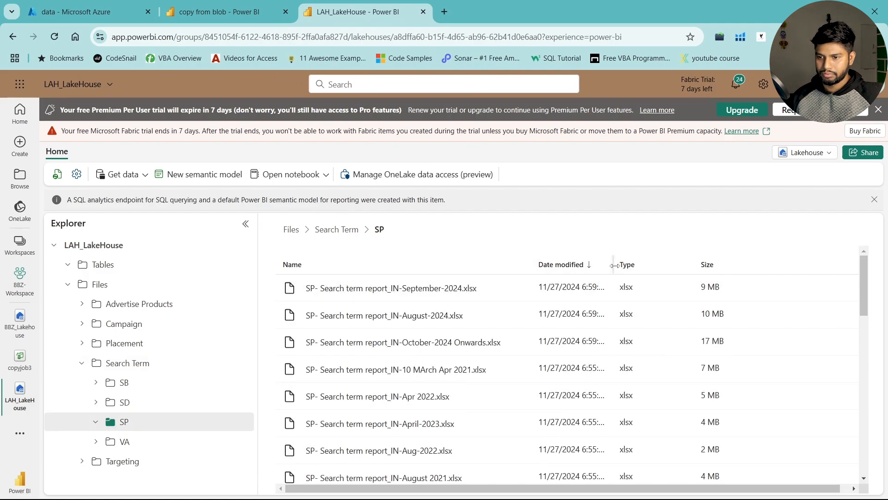
pyautogui.moveTo(613, 265); pyautogui.dragTo(667, 265)
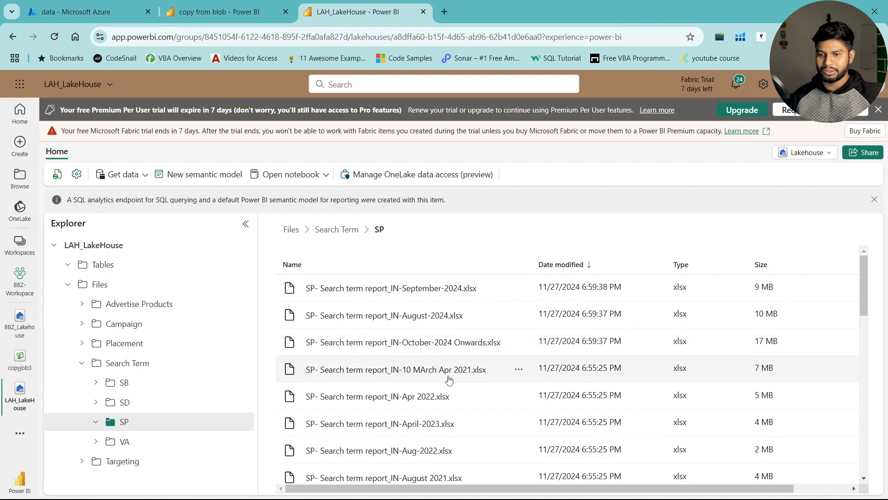
pyautogui.scroll(-3, 597, 402)
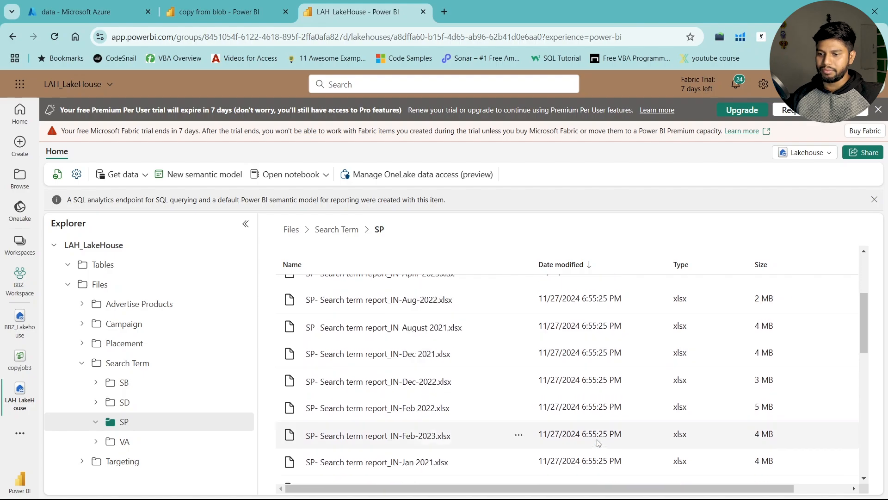
pyautogui.hotkey('ctrl', 'shift', 'Tab')
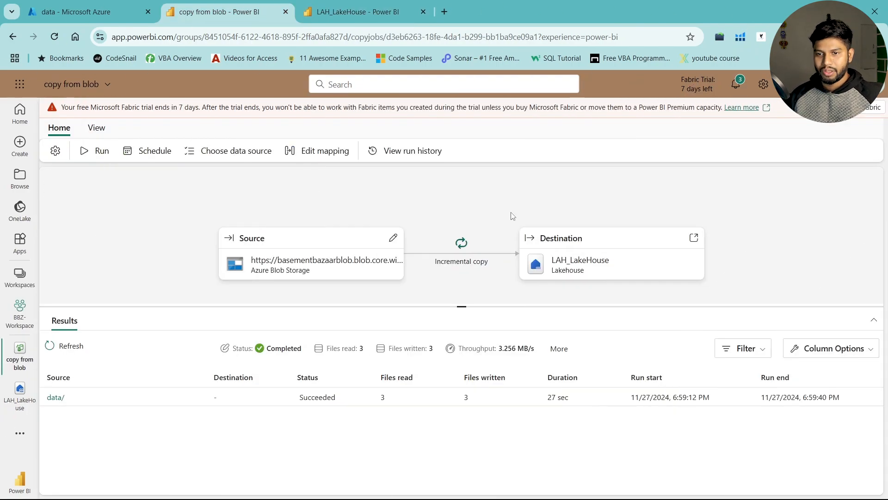